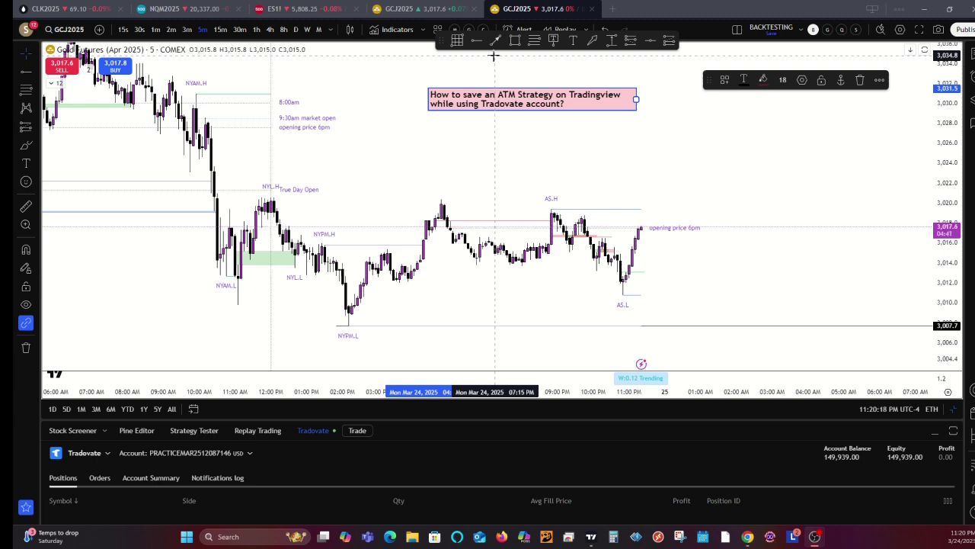
Buy 2 GCJ2025 gold contracts at market directly from the chart and close the position.
scroll(739, 176, "down", 2)
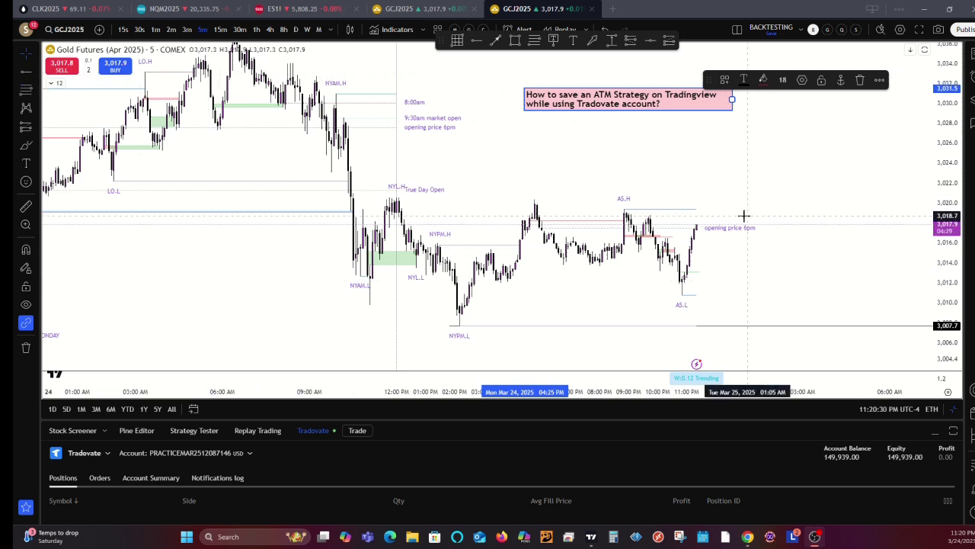
scroll(720, 216, "up", 1)
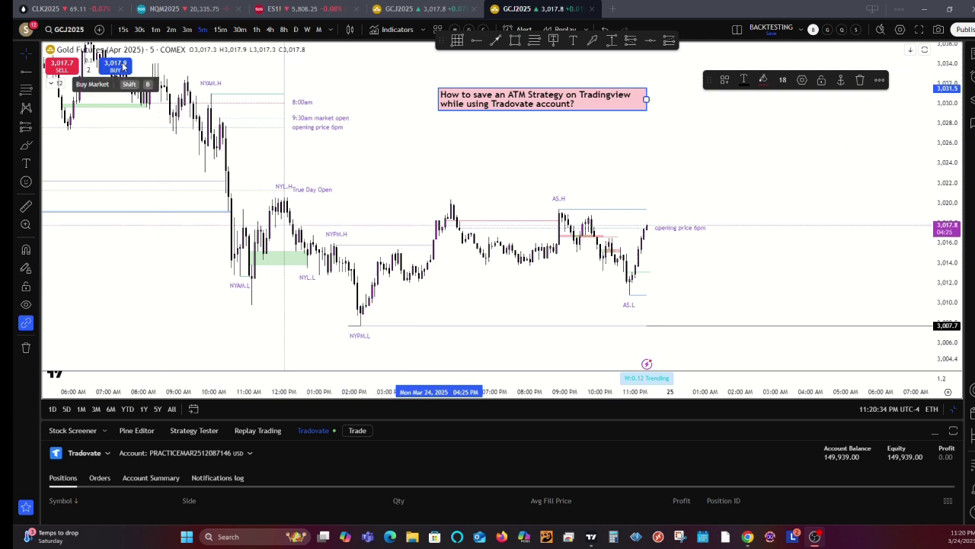
key("shift+b")
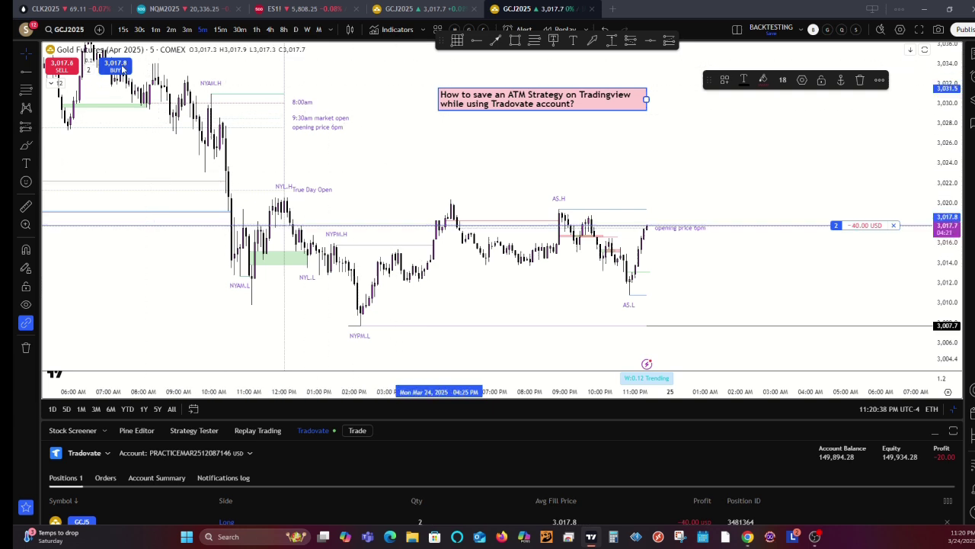
left_click(895, 226)
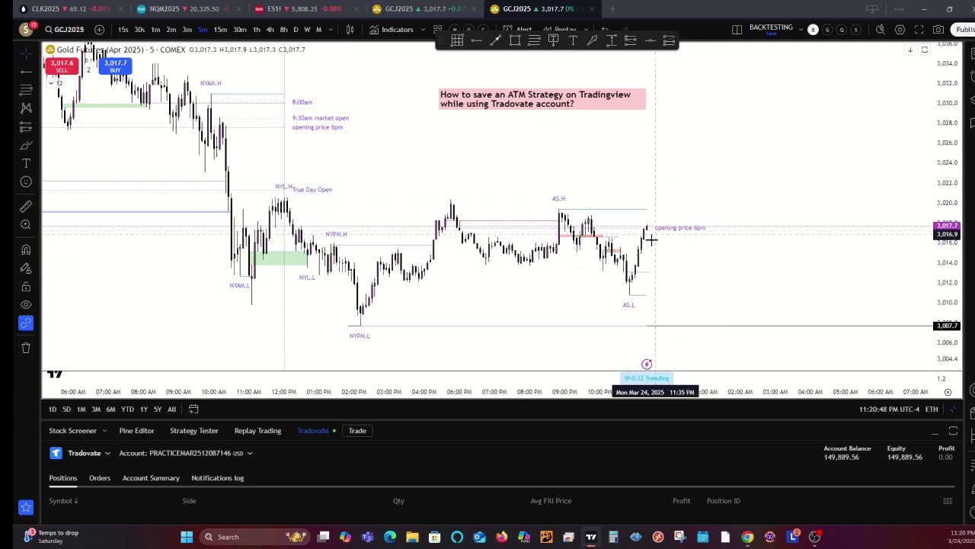
Turn off instant order placement in the chart's trading settings so orders go through the order ticket.
right_click(541, 166)
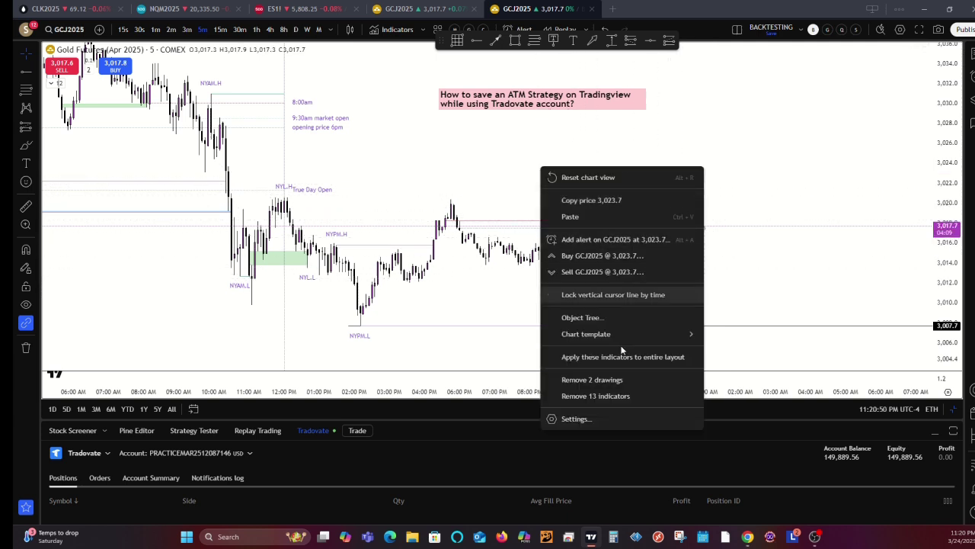
left_click(576, 419)
left_click(461, 128)
left_click(632, 497)
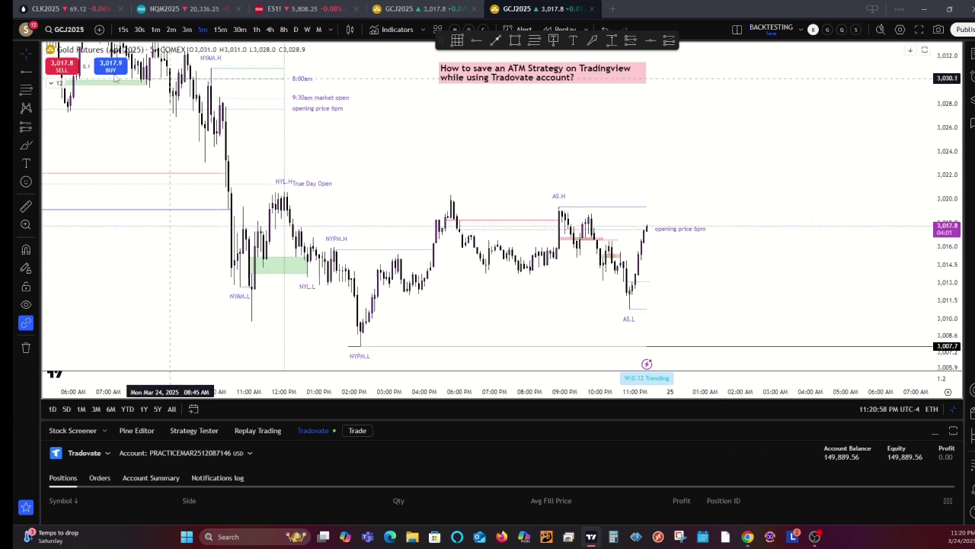
Set up a buy limit order for 2 units with a 200-tick take profit and a 20-tick stop loss.
left_click(110, 69)
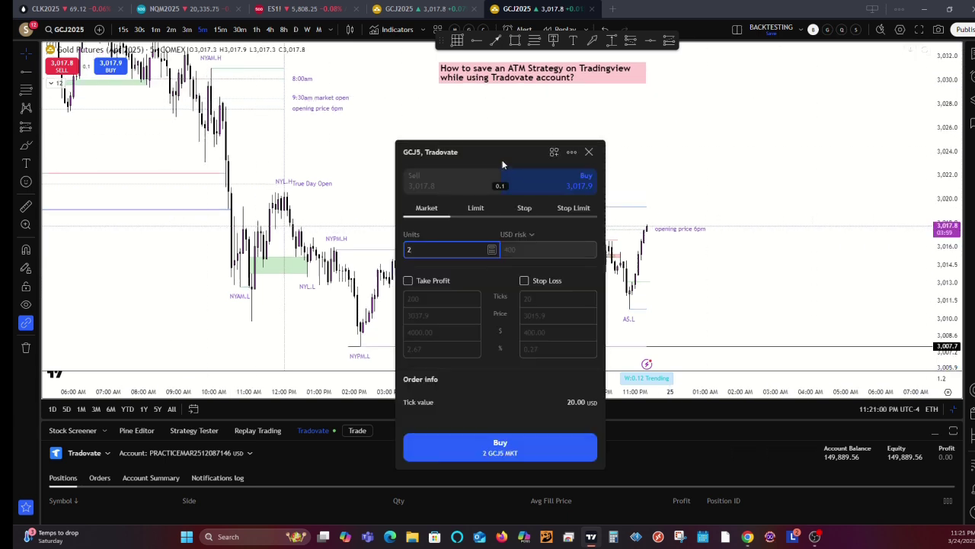
left_click_drag(503, 152, 498, 106)
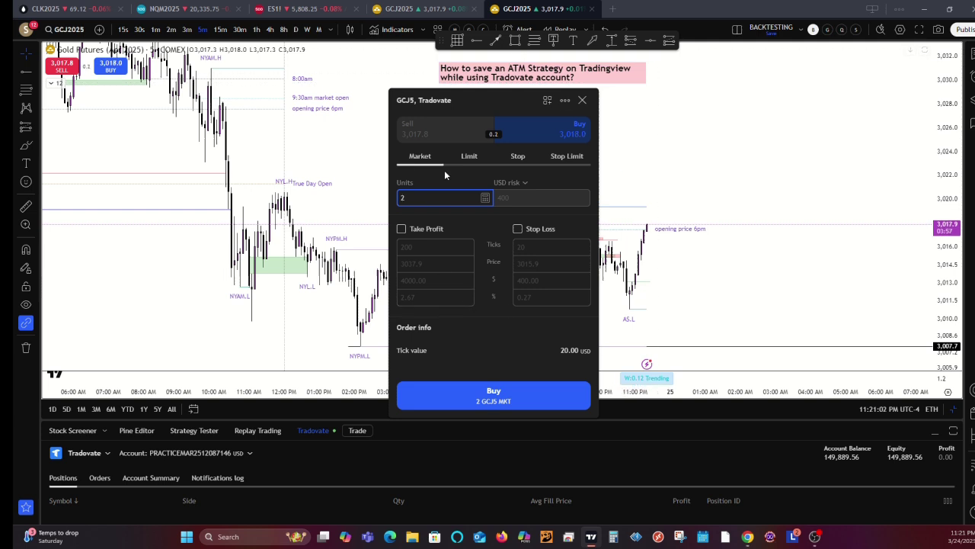
left_click(464, 157)
left_click(413, 159)
left_click(468, 157)
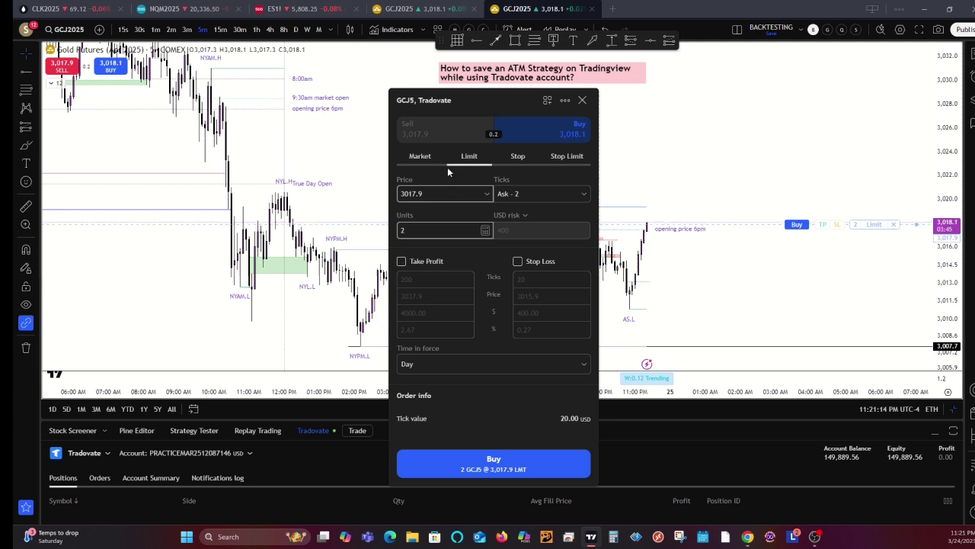
left_click(452, 227)
left_click(410, 263)
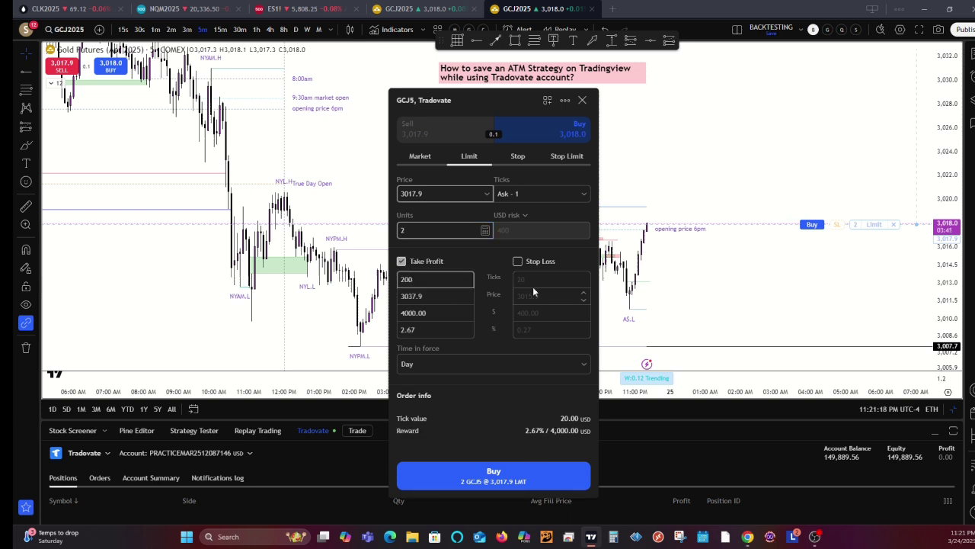
left_click(527, 262)
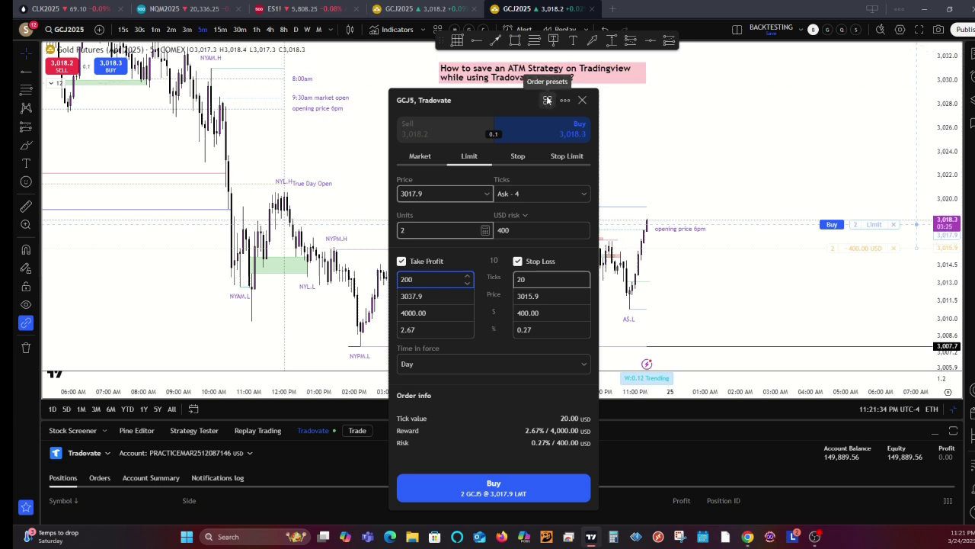
Save the order settings as an order preset named "Gold 2 con risk $400".
left_click(547, 99)
left_click(553, 120)
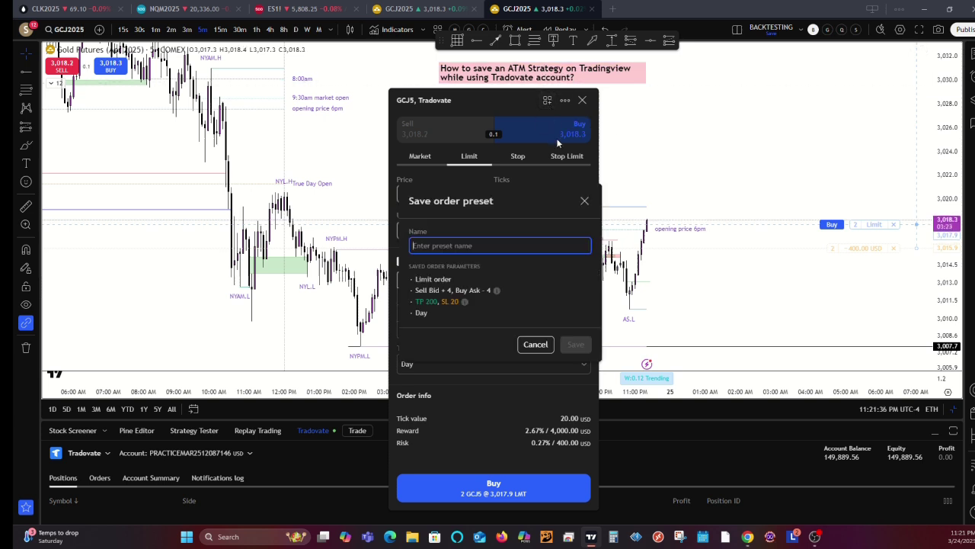
type("gOLD")
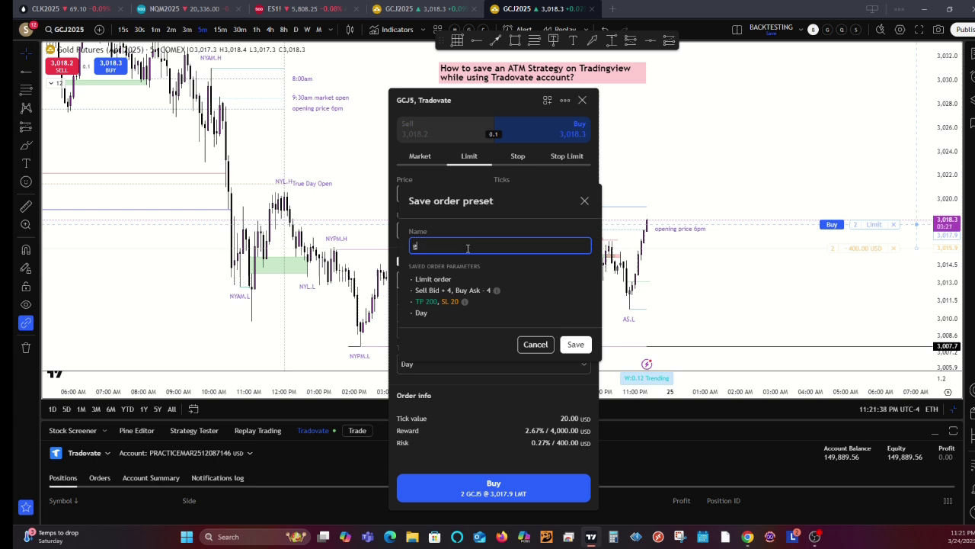
key("BackSpace")
key("BackSpace")
key("BackSpace")
type("Gold")
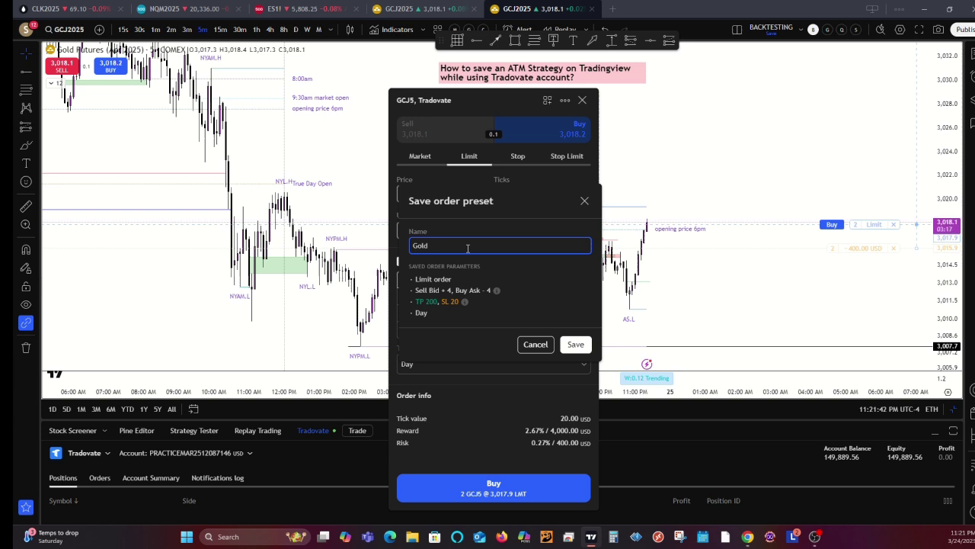
type(" 2 con")
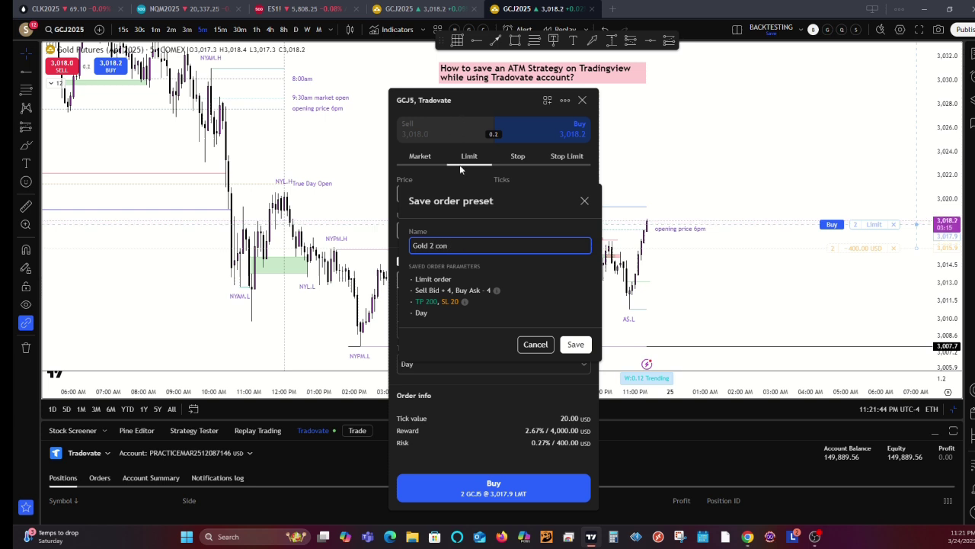
type(" risk $20")
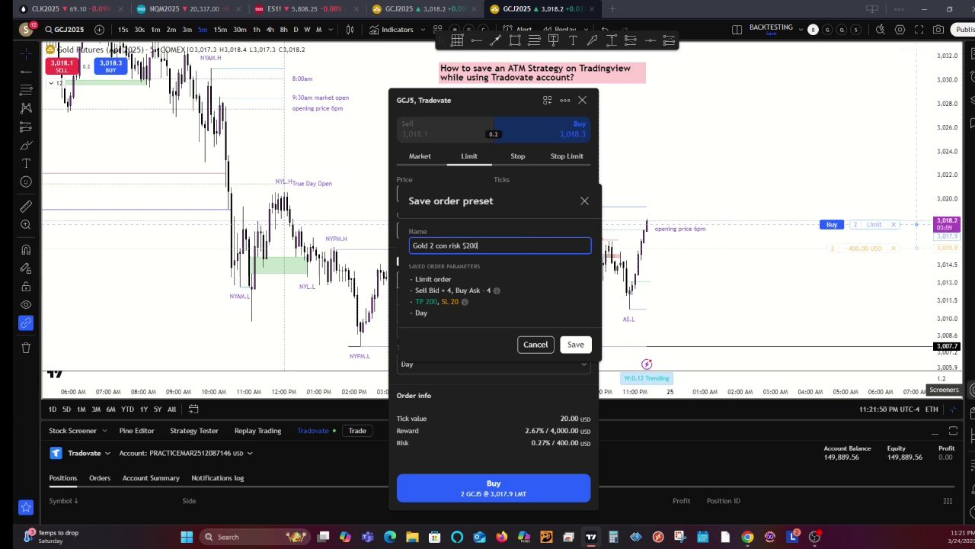
type("0")
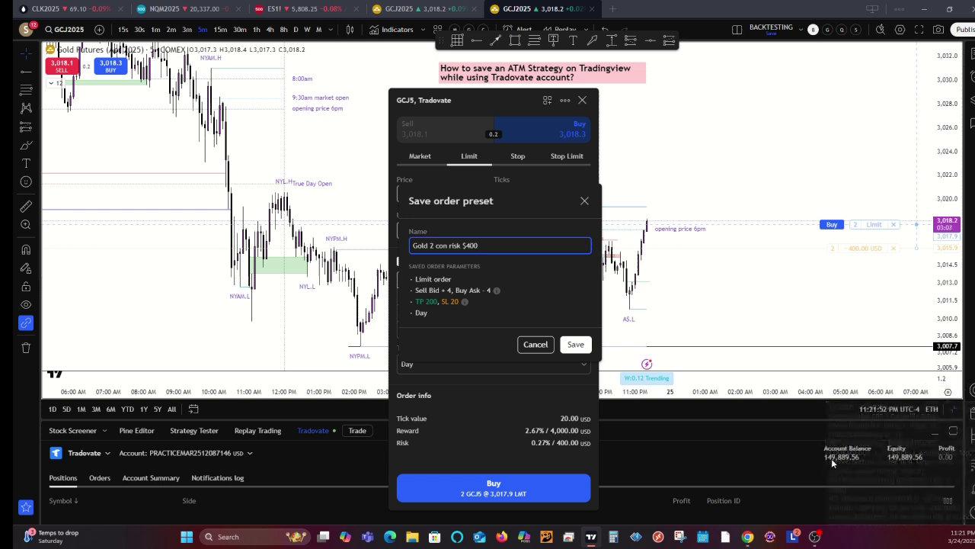
left_click(576, 344)
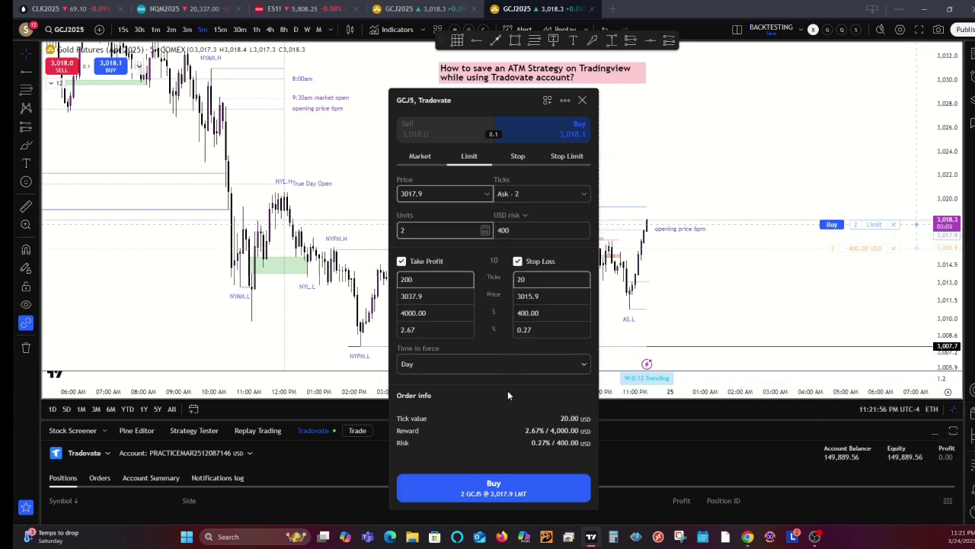
Place the buy limit order for 2 GCJ5 at 3,017.9 and cancel it.
left_click(489, 493)
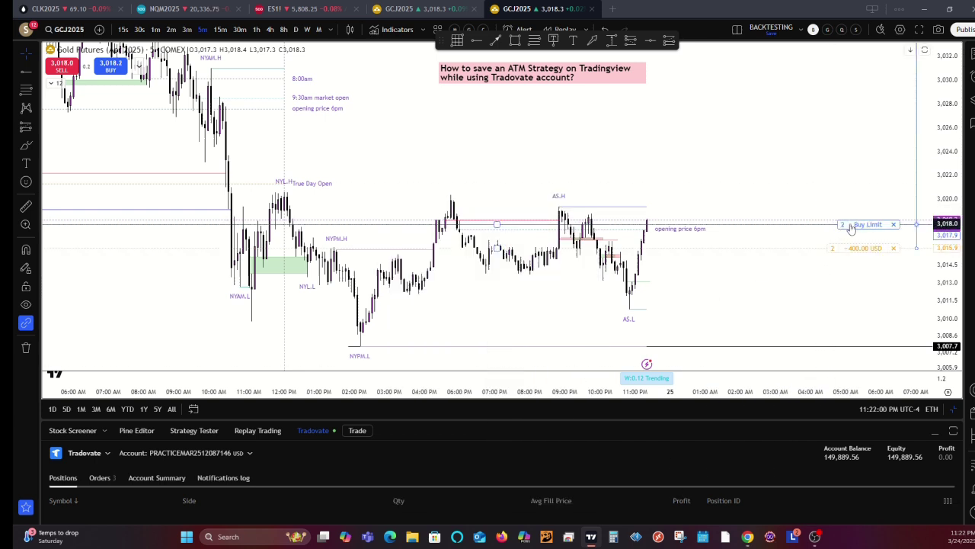
left_click(893, 225)
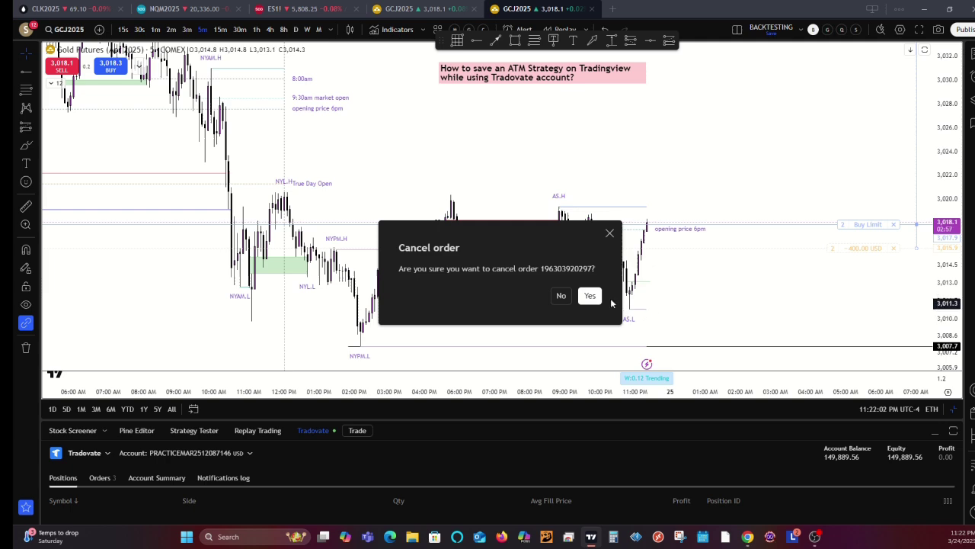
left_click(590, 295)
Prepare a sell limit order for 2 units with a 200-tick take profit and a 20-tick stop loss.
scroll(853, 232, "down", 5)
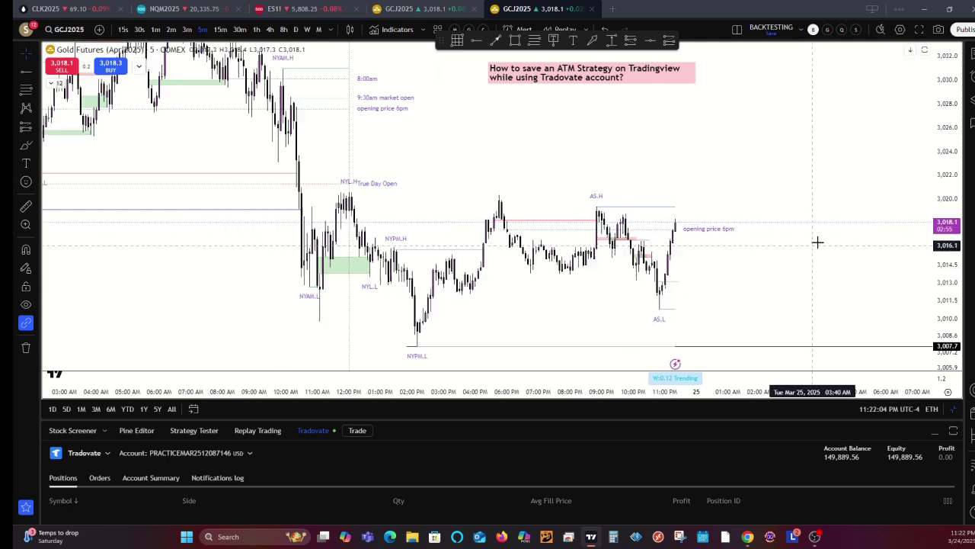
scroll(833, 214, "up", 3)
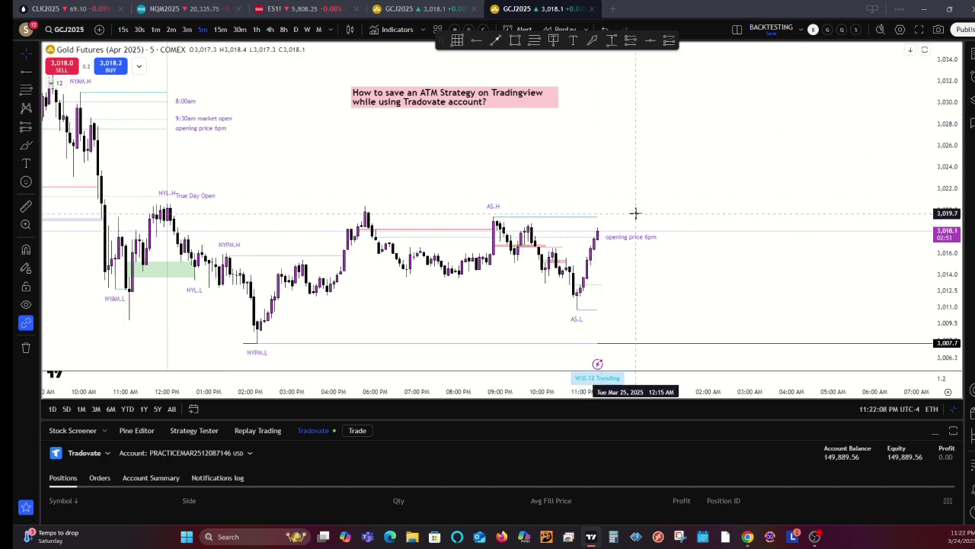
scroll(368, 165, "up", 1)
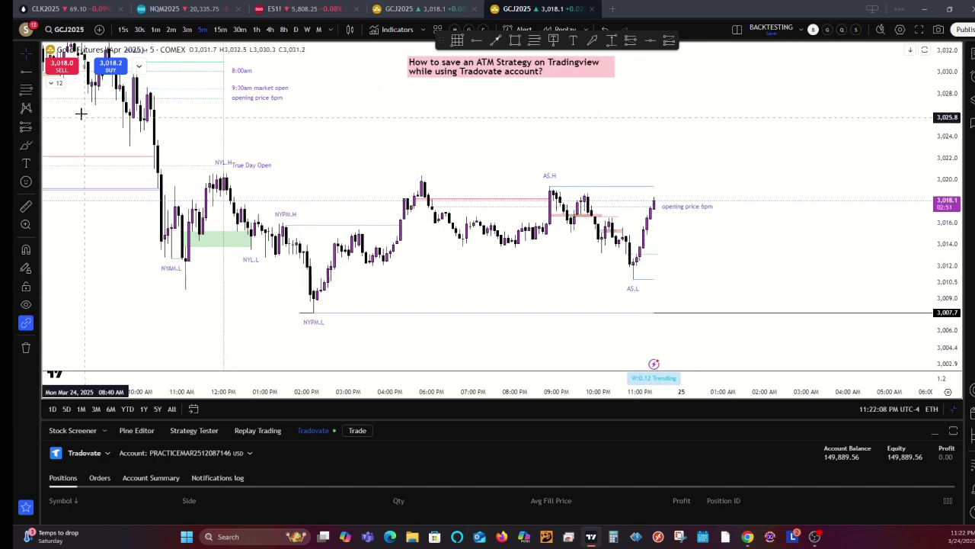
left_click(67, 73)
left_click(474, 208)
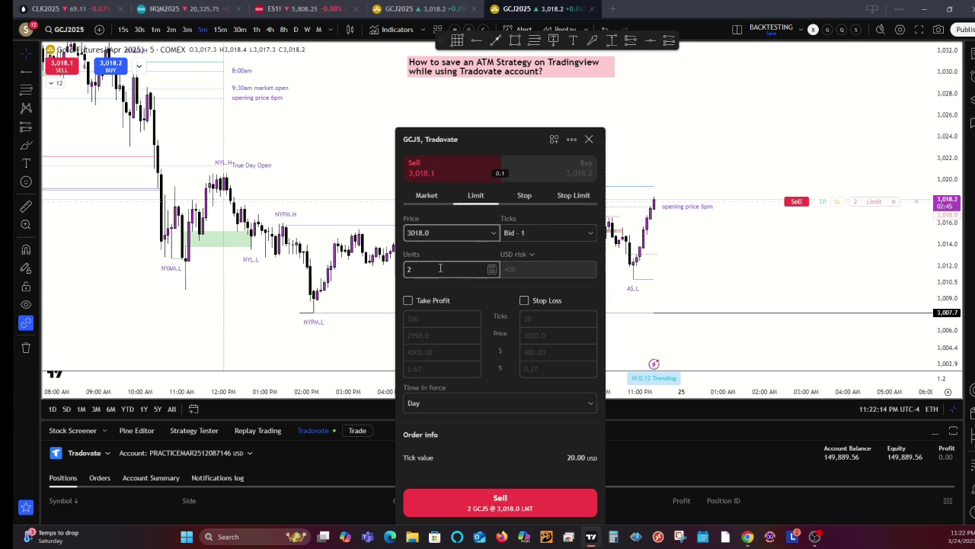
left_click(407, 301)
left_click(524, 301)
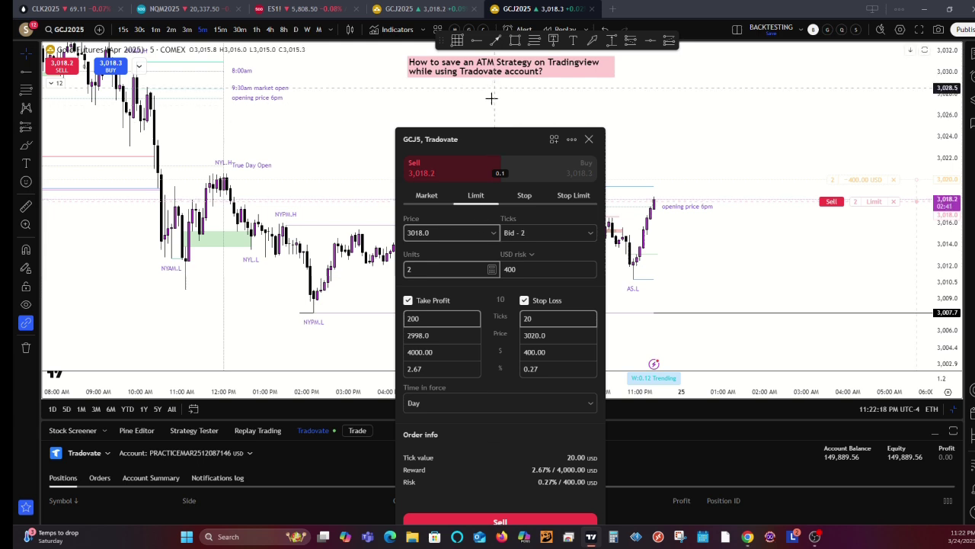
View the saved order presets from the sell ticket and close the ticket without placing the order.
left_click(570, 139)
left_click(555, 139)
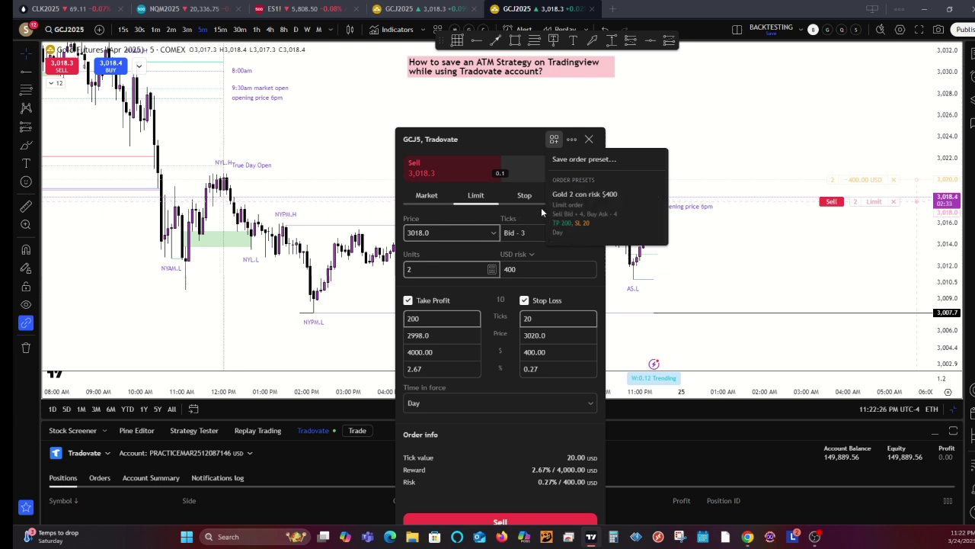
left_click(589, 138)
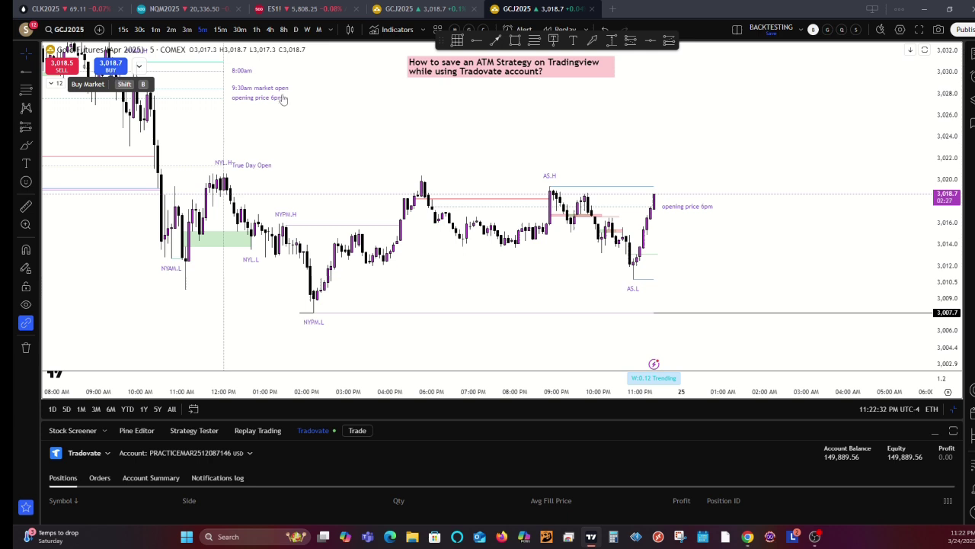
Apply the "Gold 2 con risk $400" preset to the chart's trade buttons and draft a sell limit order from it.
left_click(139, 66)
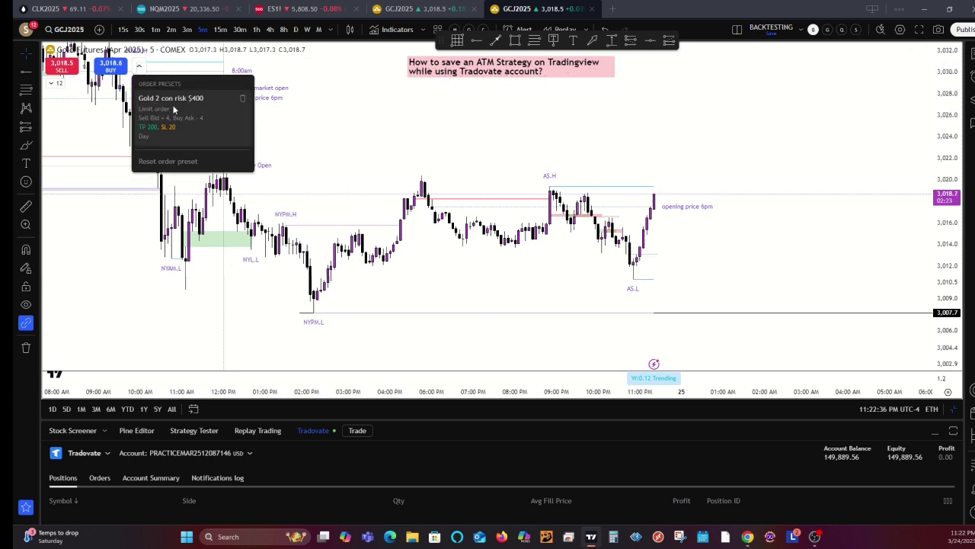
left_click(173, 107)
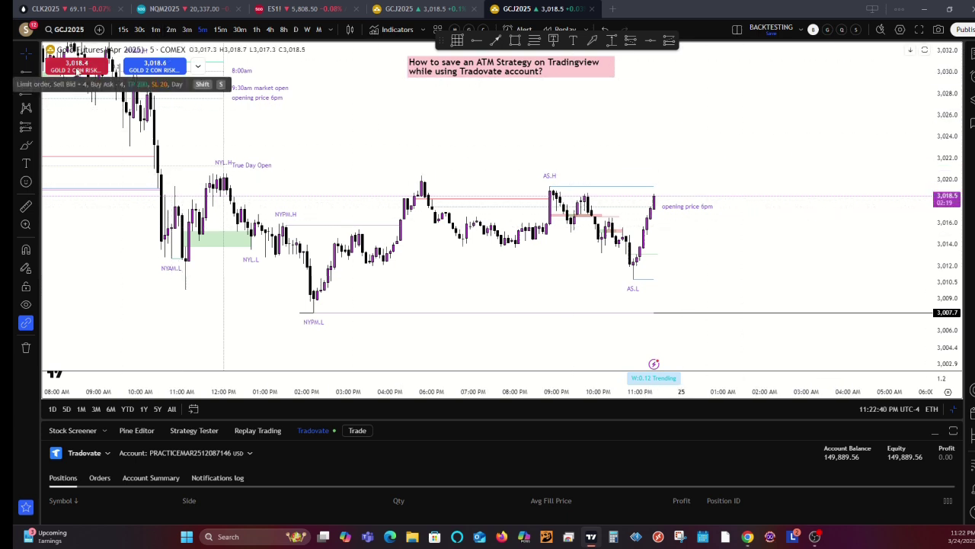
left_click(76, 67)
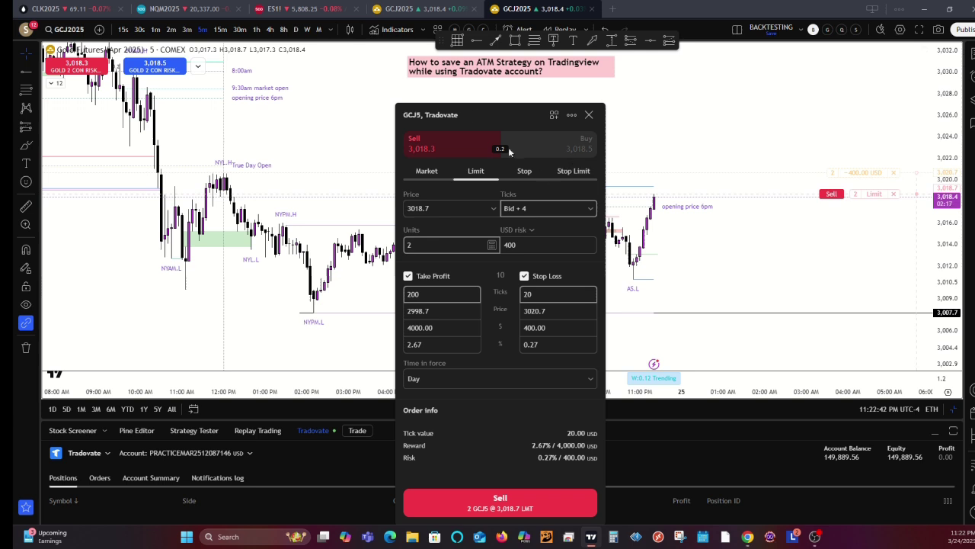
left_click_drag(468, 112, 440, 81)
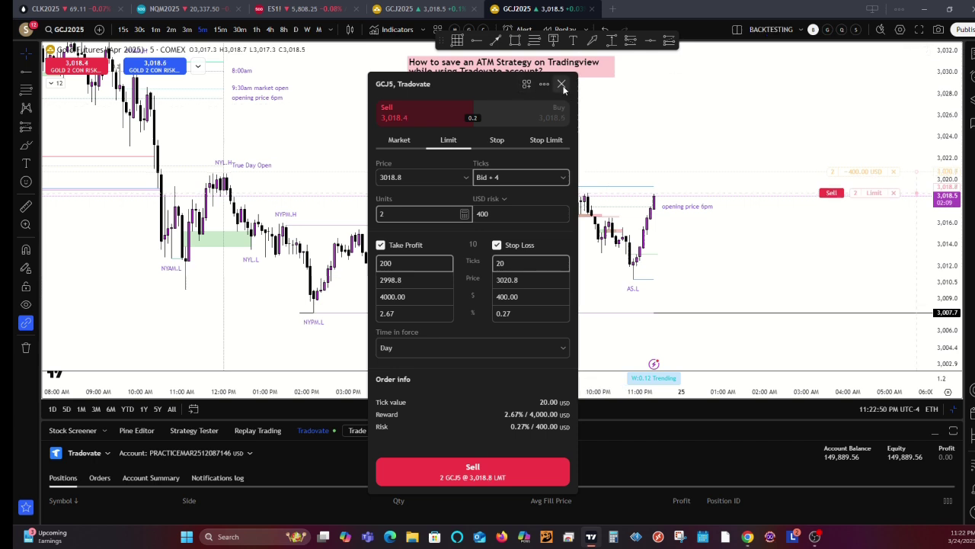
left_click(560, 85)
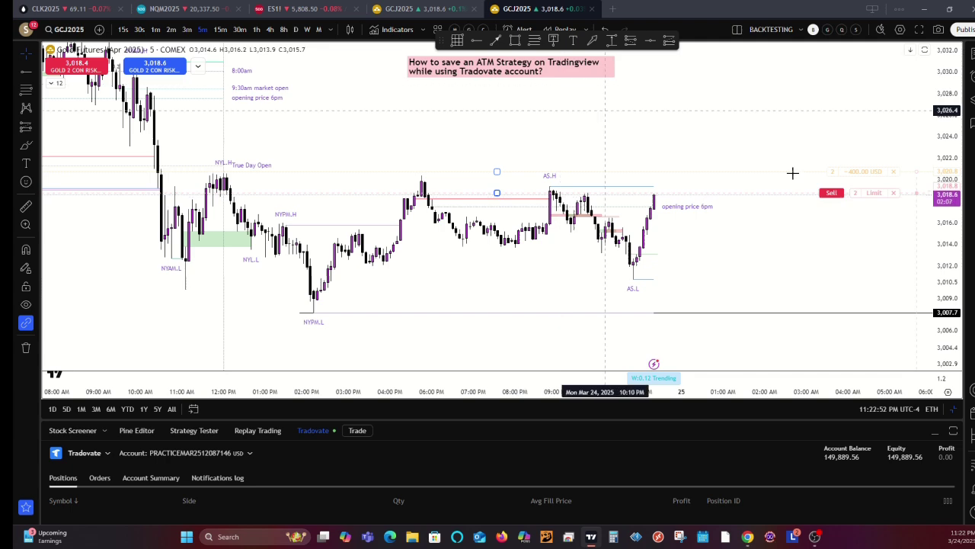
Rescale the chart's price axis to show the drafted sell order together with its stop-loss and take-profit lines.
left_click_drag(840, 279, 797, 209)
left_click_drag(950, 228, 951, 275)
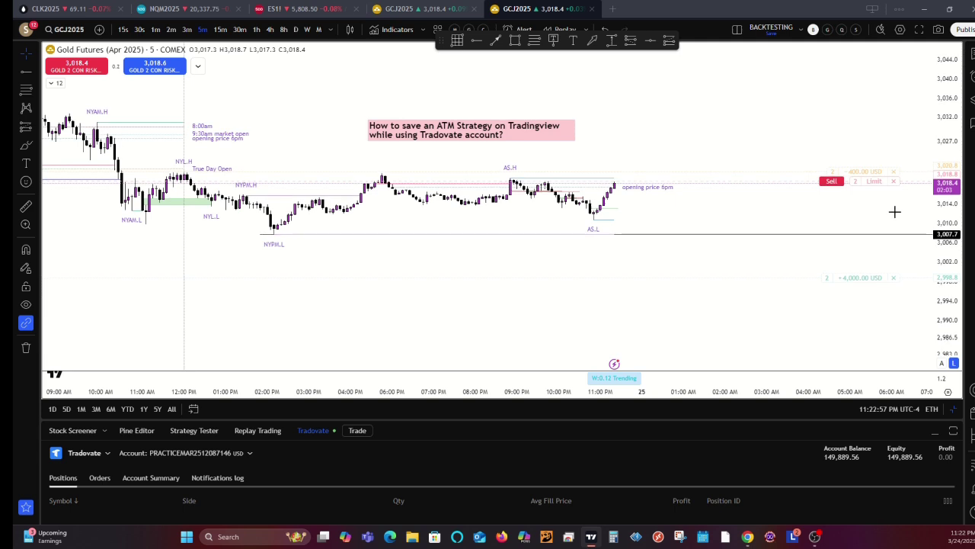
double_click(956, 162)
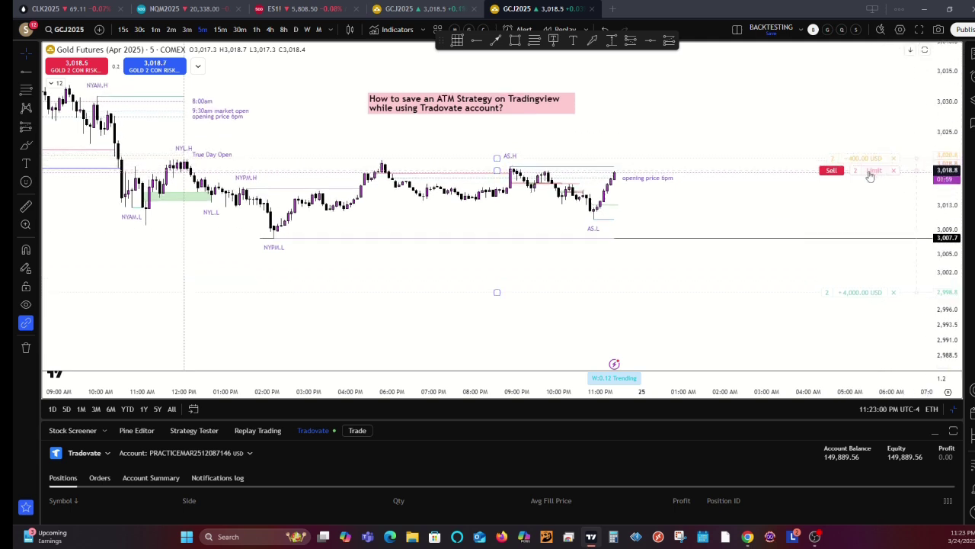
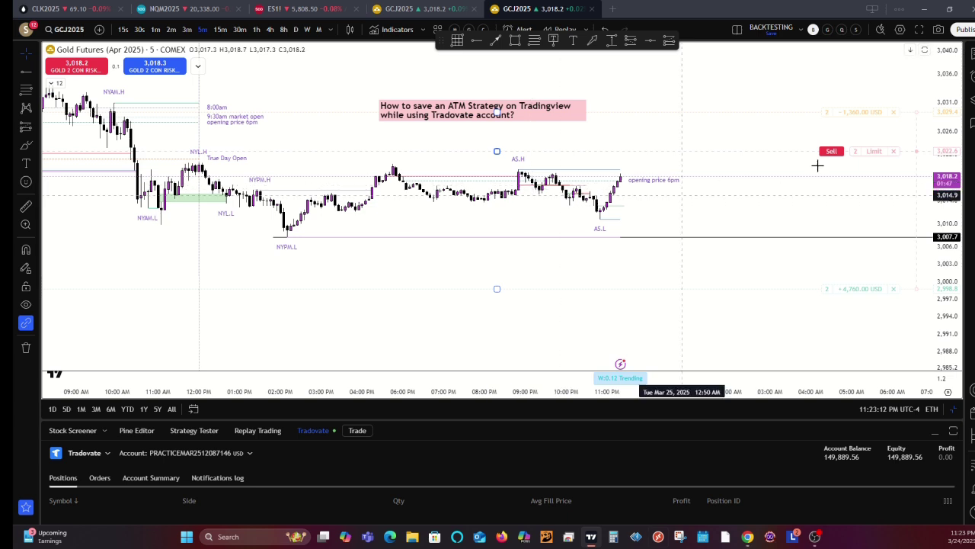
Modify the sell limit order's price to 3,018.4 on the chart, confirm the modification, and cancel the order.
left_click_drag(874, 153, 868, 172)
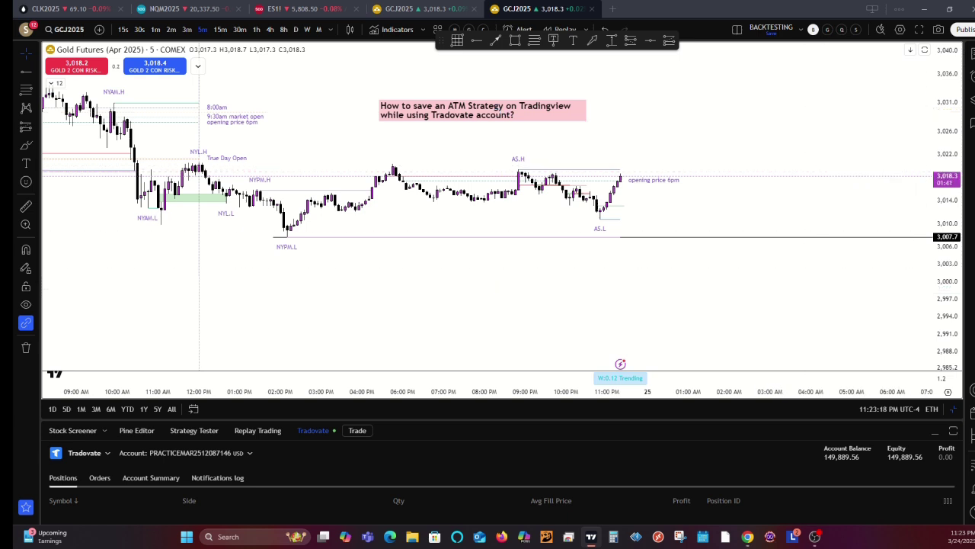
left_click_drag(874, 185, 876, 189)
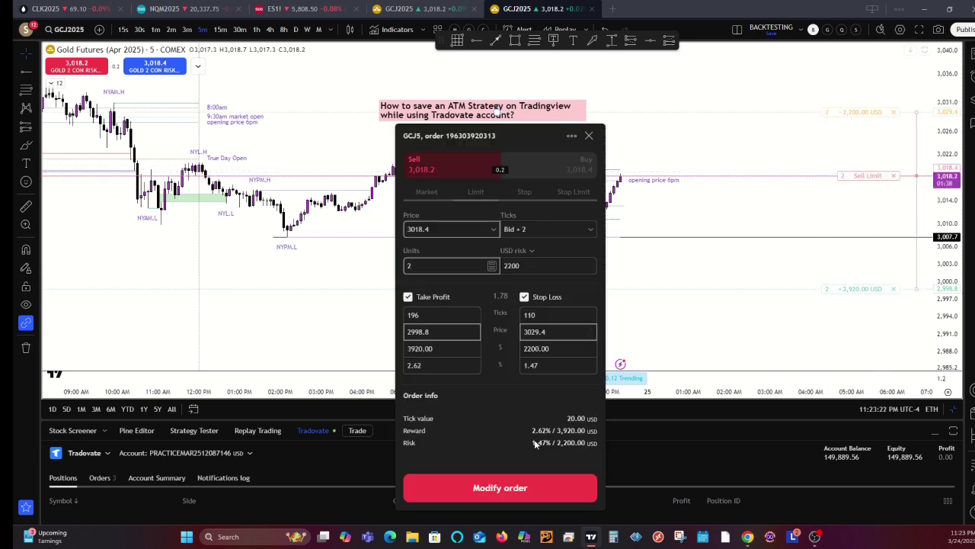
left_click(540, 489)
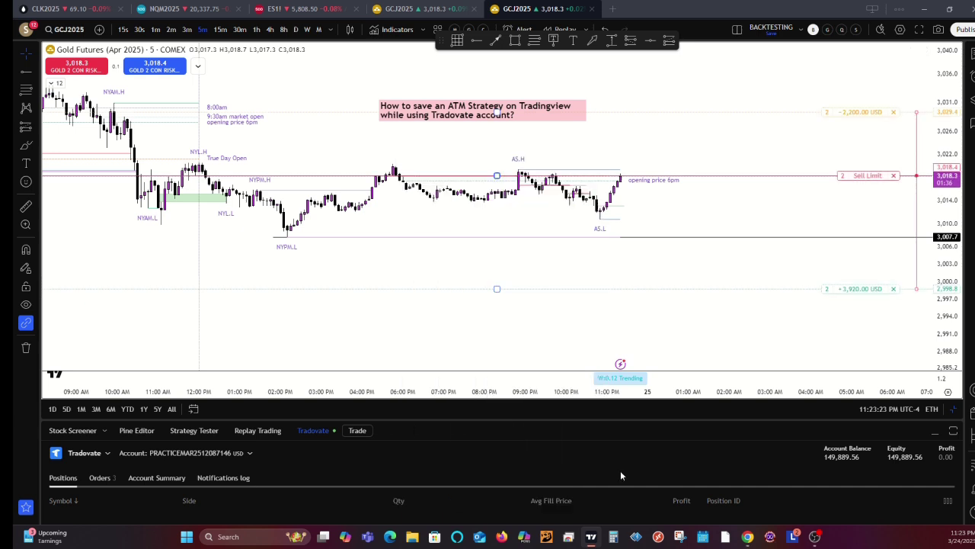
left_click(894, 176)
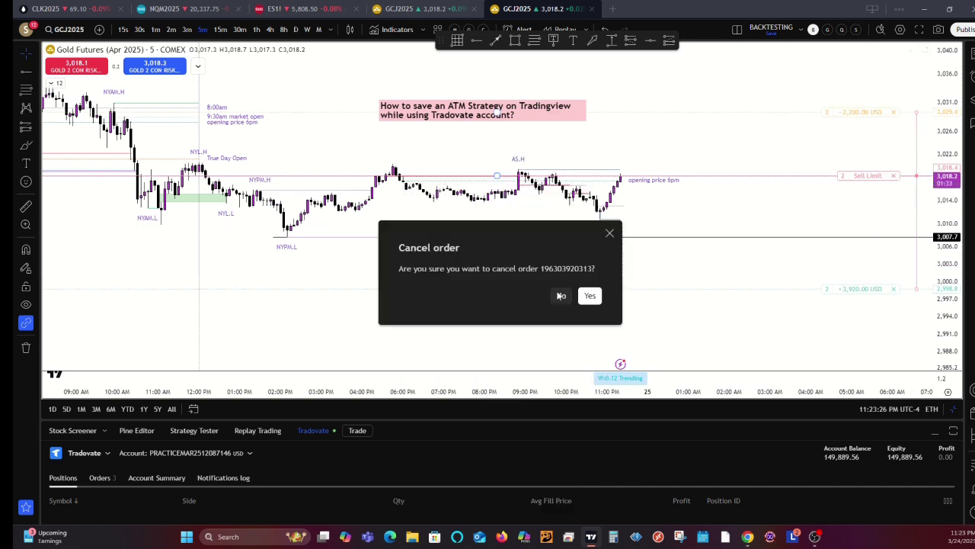
left_click(590, 296)
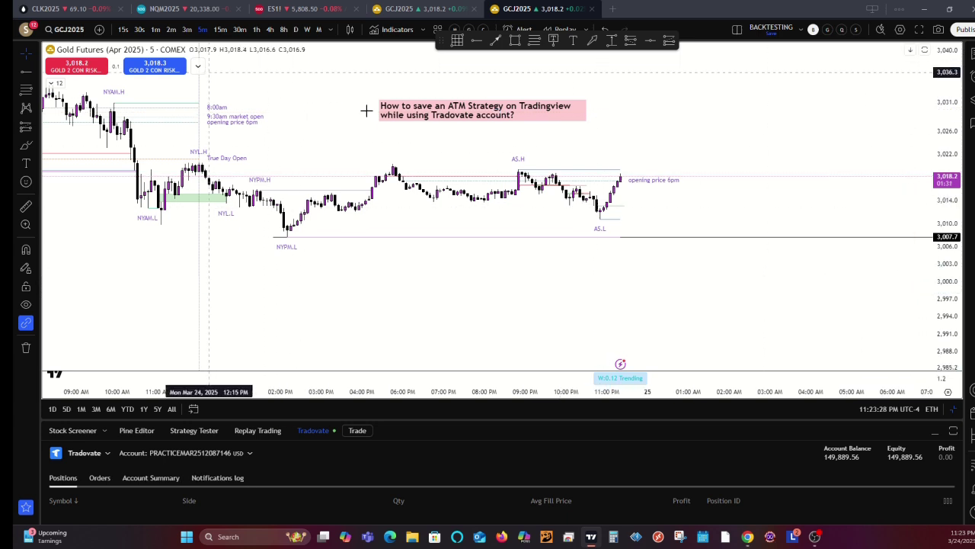
Place a 2-unit sell limit order at Bid + 4 from the applied preset and cancel it.
left_click(97, 68)
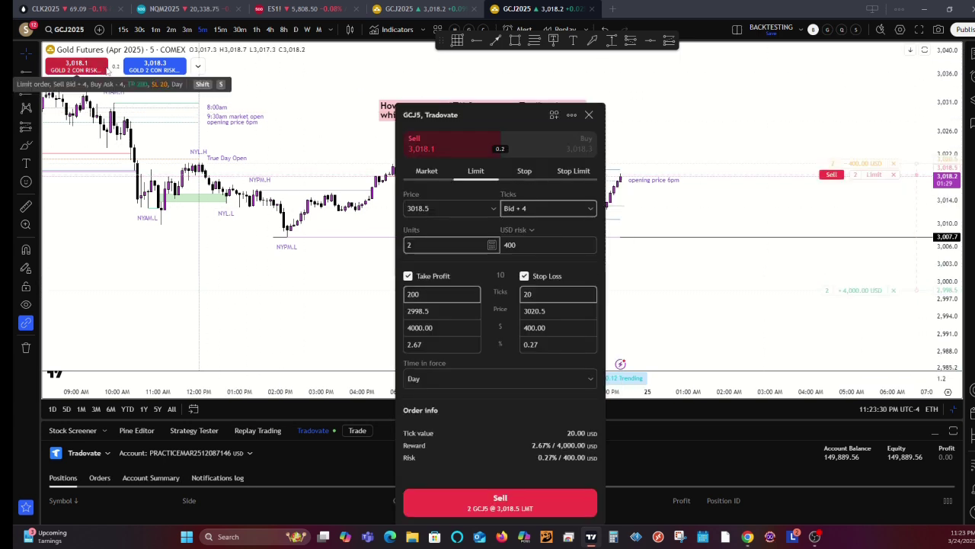
left_click(561, 499)
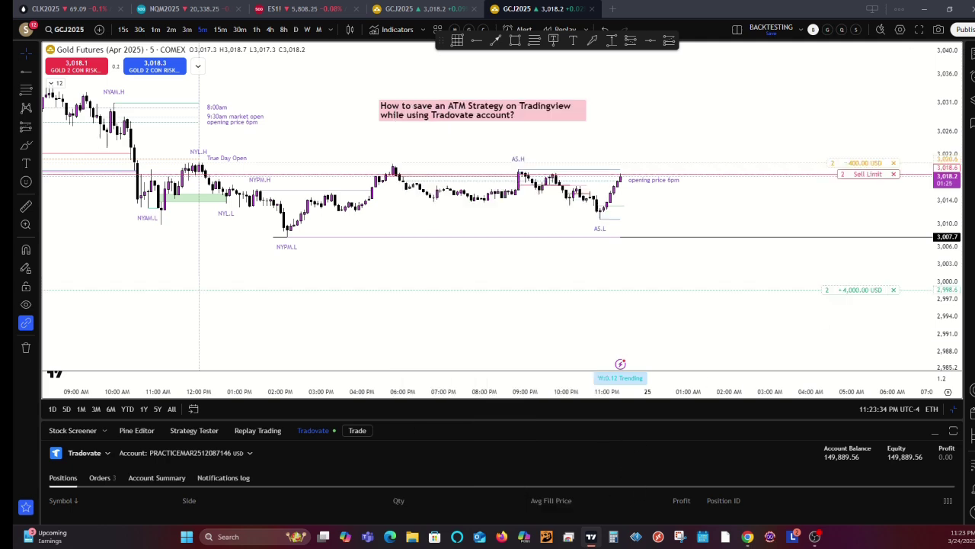
left_click_drag(948, 223, 729, 113)
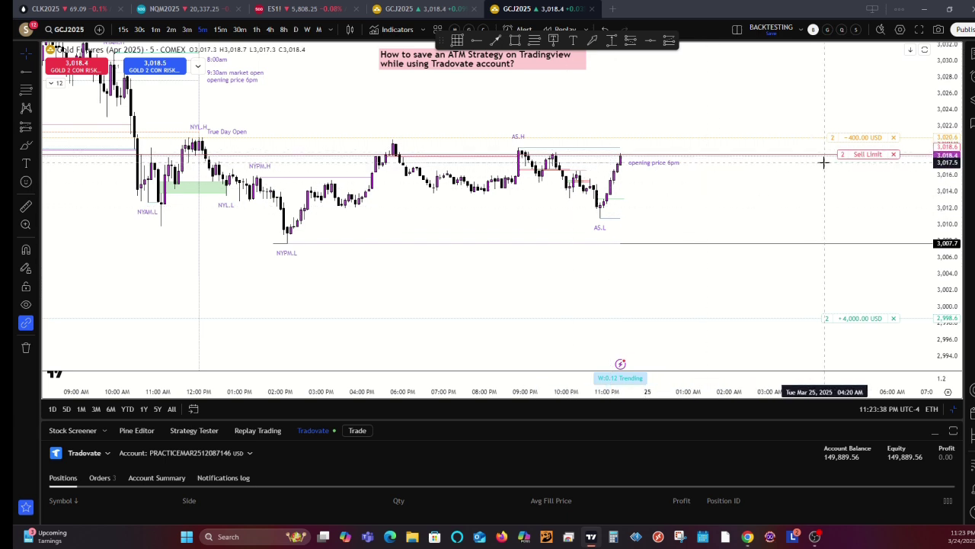
left_click(893, 154)
left_click(590, 297)
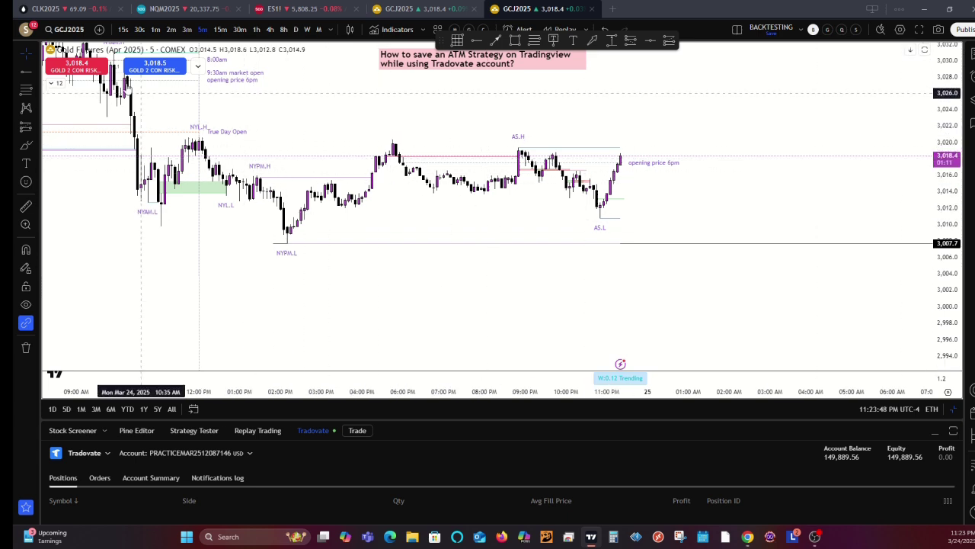
Draft a 2-unit buy limit order from the preset, close its ticket, and place it on the chart at 3,018.5.
left_click(153, 69)
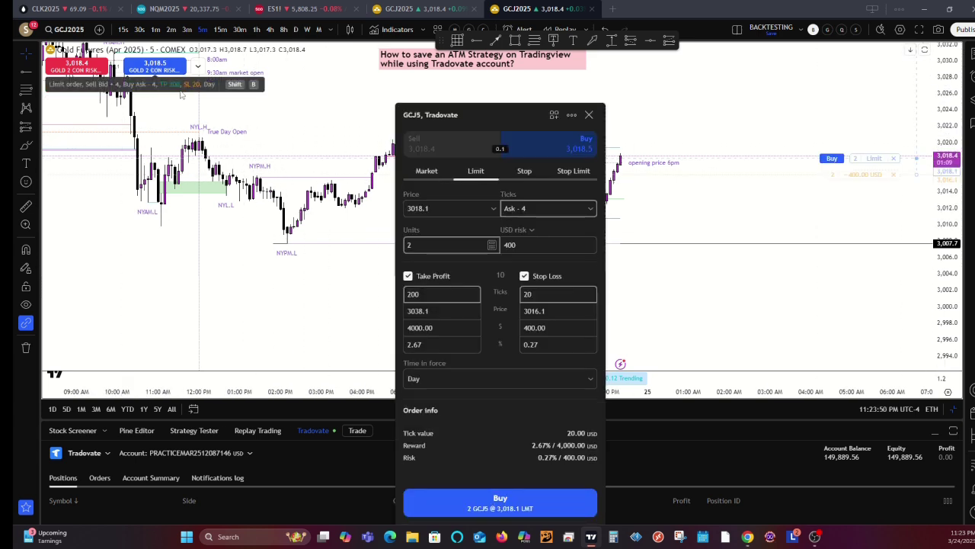
left_click(590, 115)
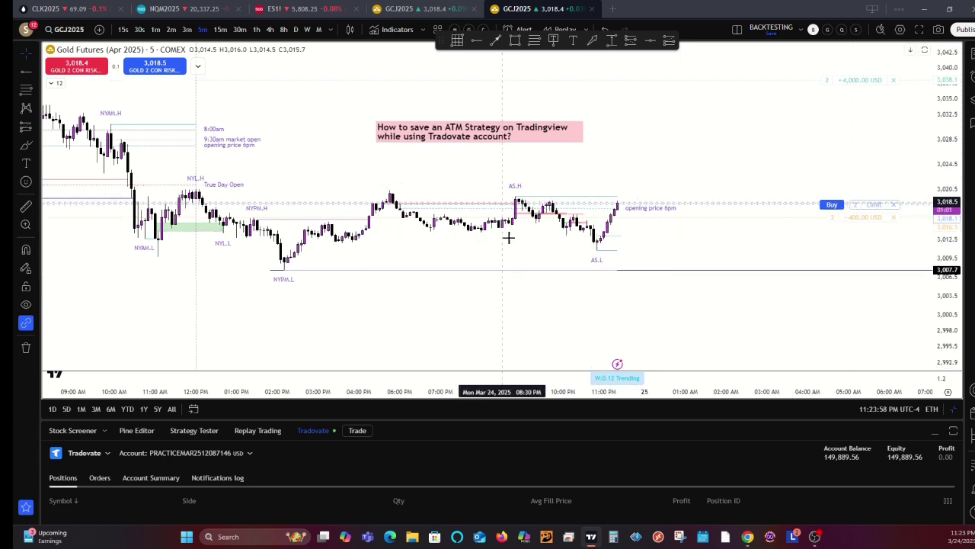
left_click(198, 66)
left_click(883, 266)
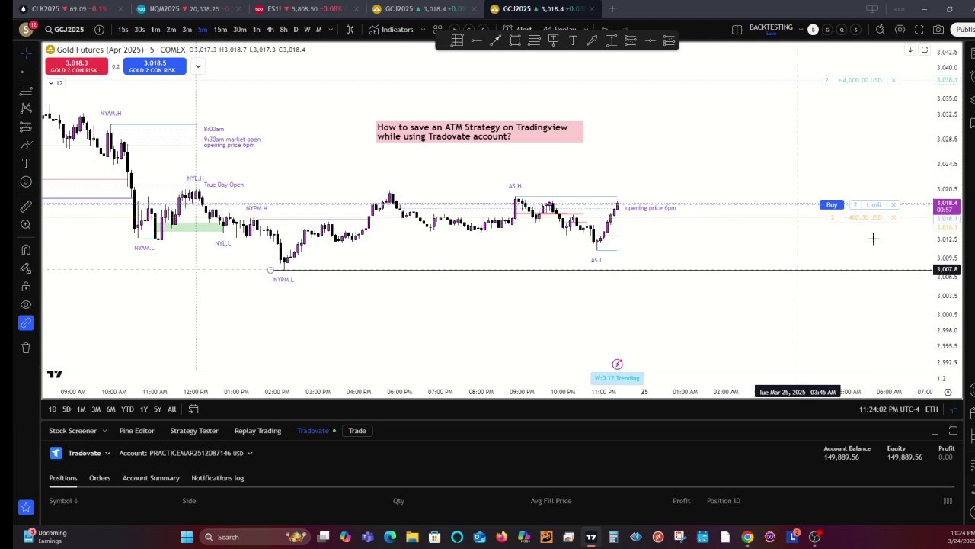
scroll(800, 214, "up", 2)
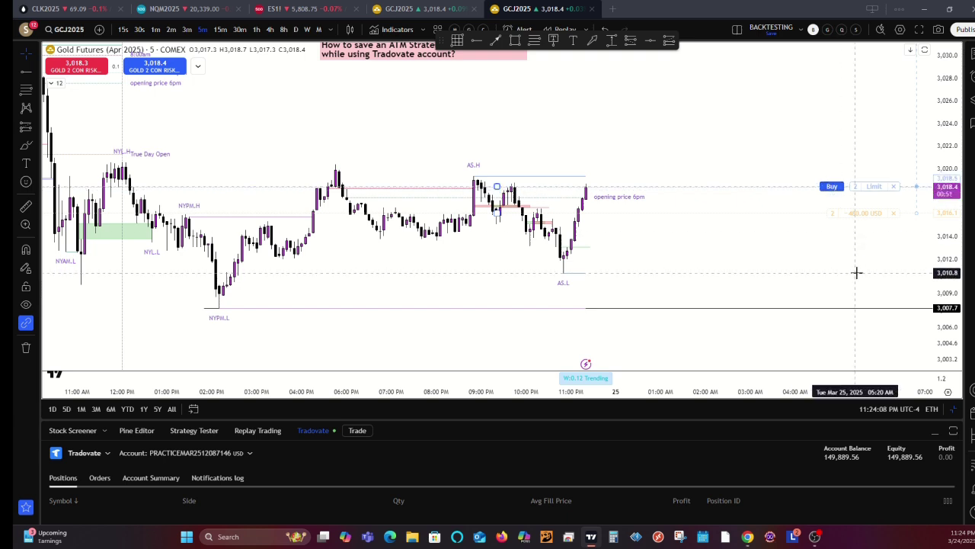
left_click(835, 189)
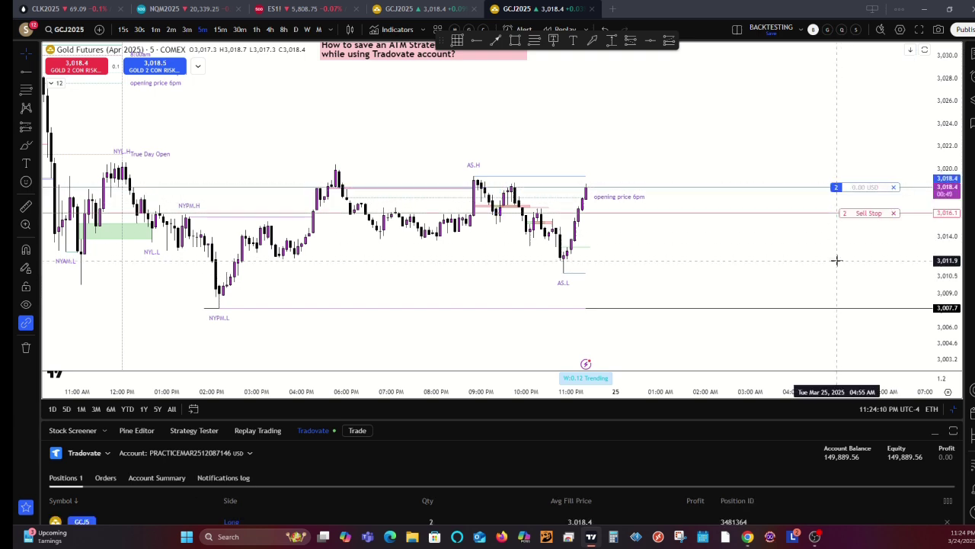
scroll(895, 308, "down", 3)
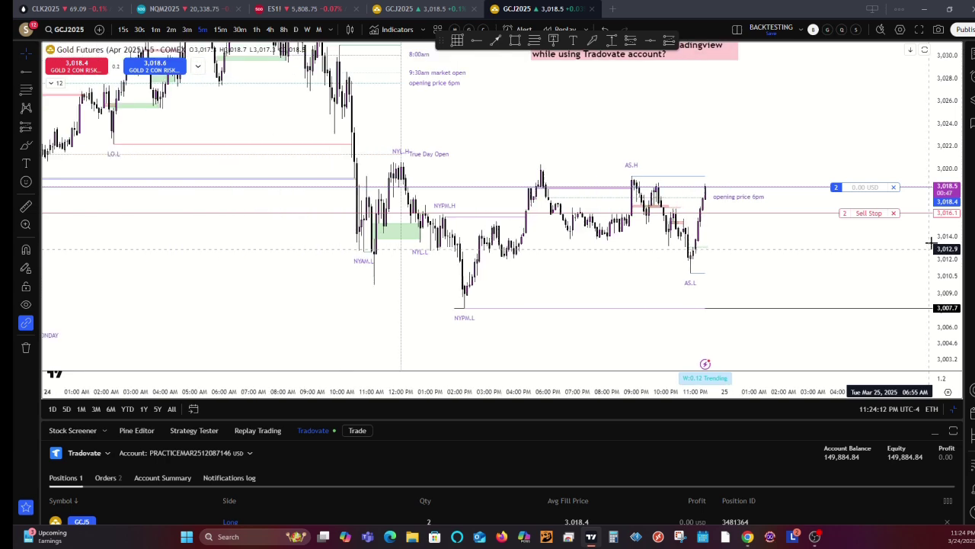
scroll(830, 276, "up", 1)
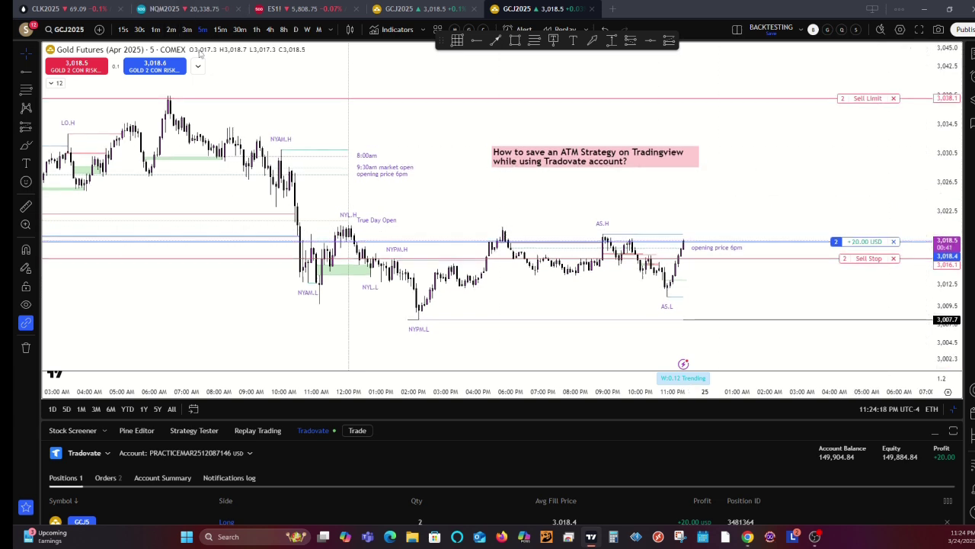
Review the chart's Trading settings and close them without changing anything.
right_click(523, 181)
left_click(548, 433)
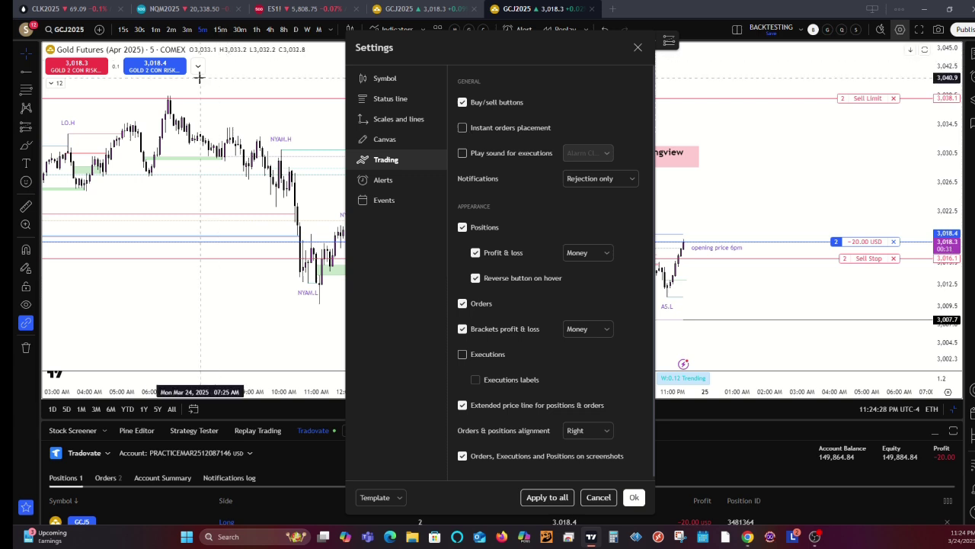
left_click(637, 49)
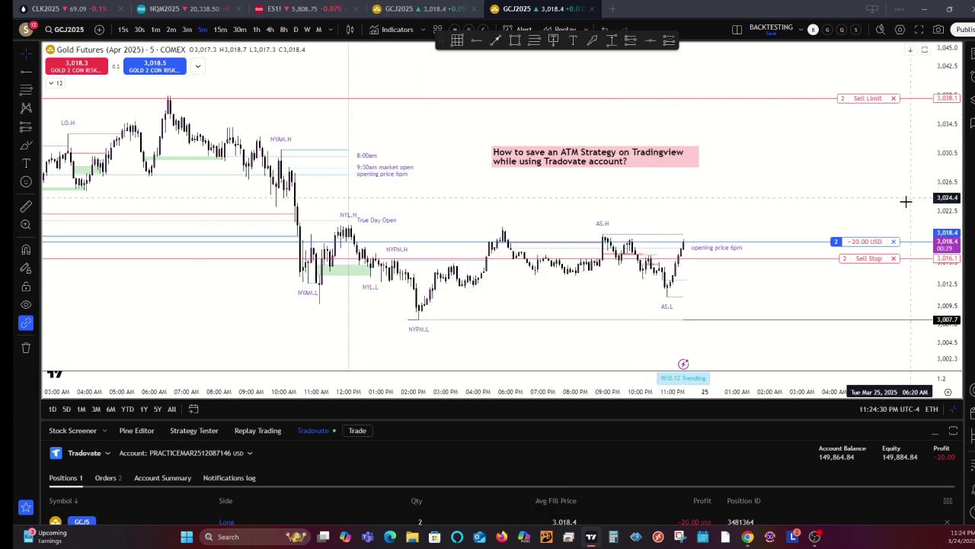
Close the open 2-unit long gold position and confirm the closure.
left_click(893, 240)
left_click(563, 314)
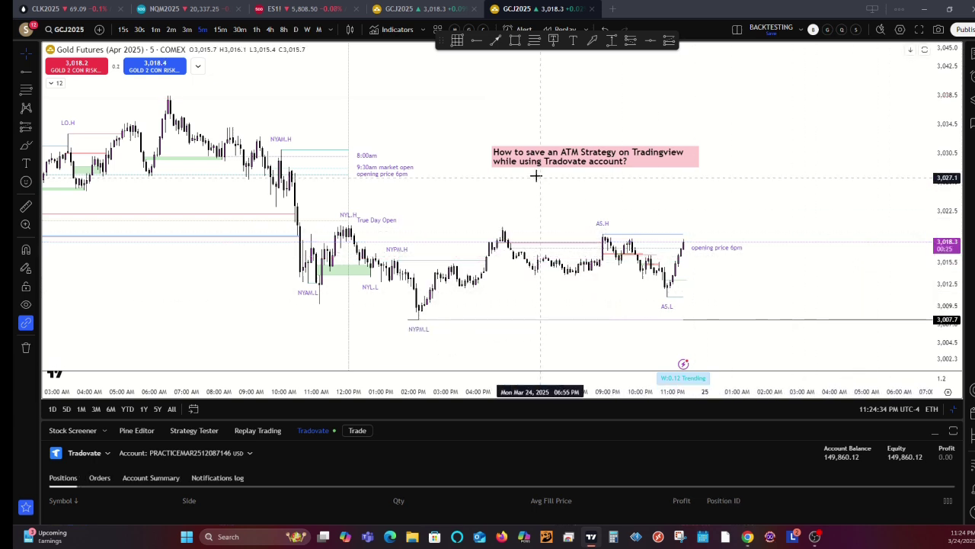
Enable instant orders placement in the chart's Trading settings and save the change.
right_click(505, 188)
left_click(537, 441)
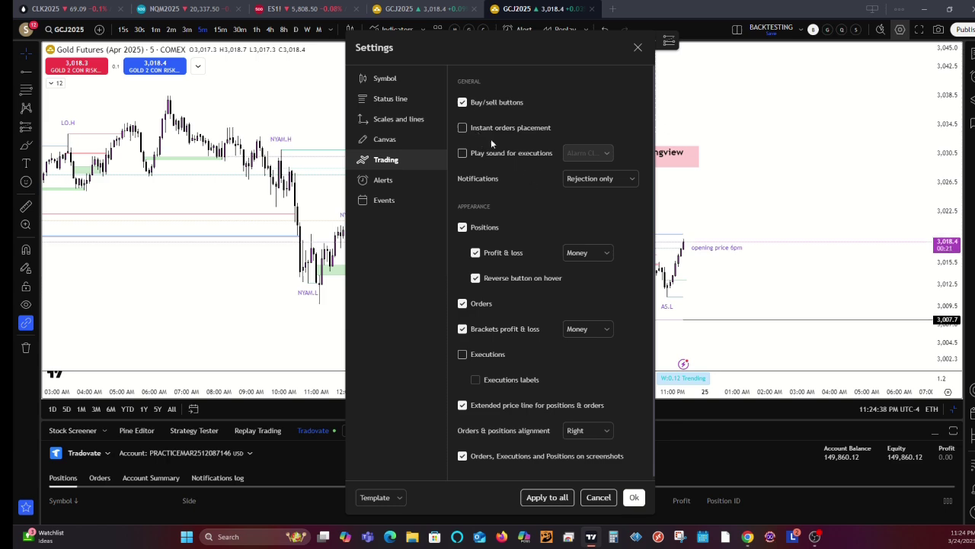
left_click(634, 497)
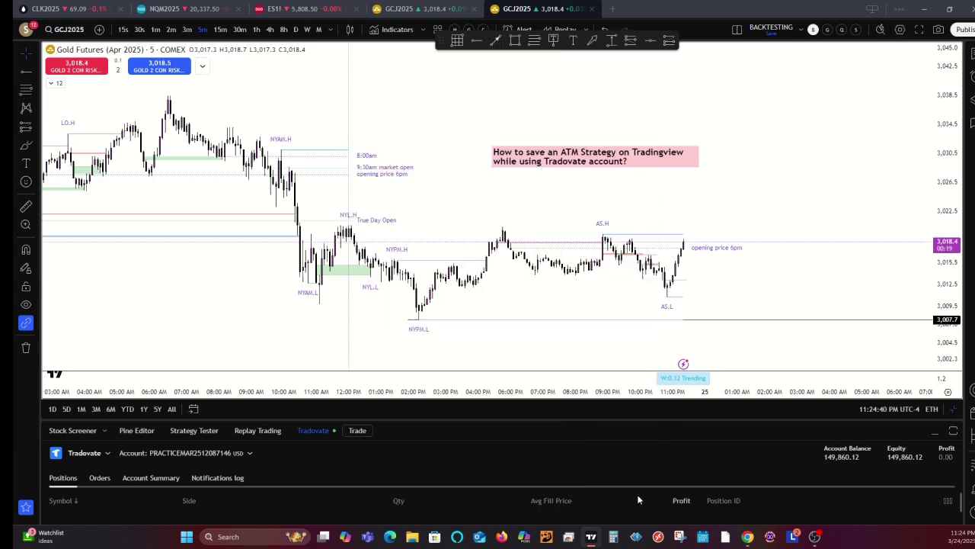
scroll(855, 231, "down", 3)
scroll(879, 217, "up", 3)
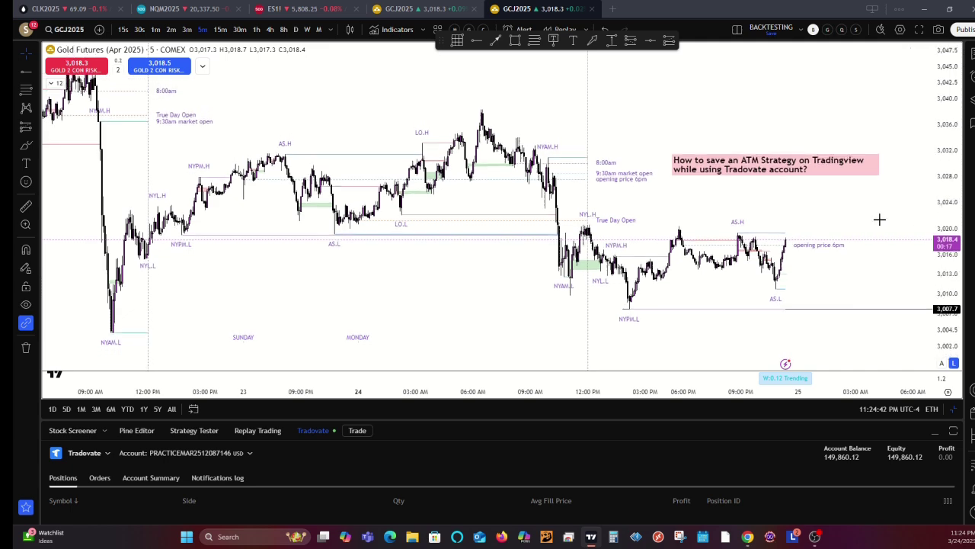
Place a 2-unit buy limit order instantly from the "Gold 2 con risk $400" preset and move it above the market price.
left_click(203, 69)
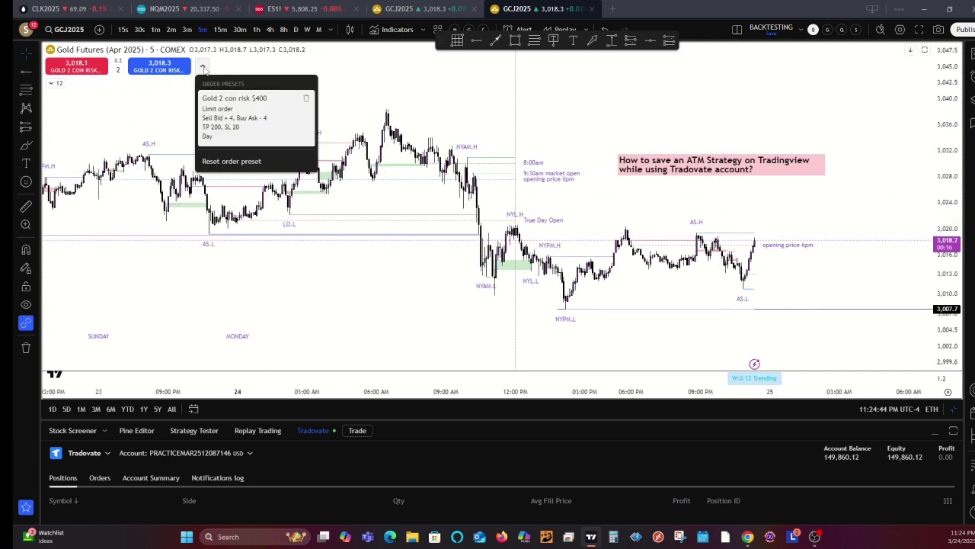
left_click(214, 116)
scroll(928, 216, "down", 2)
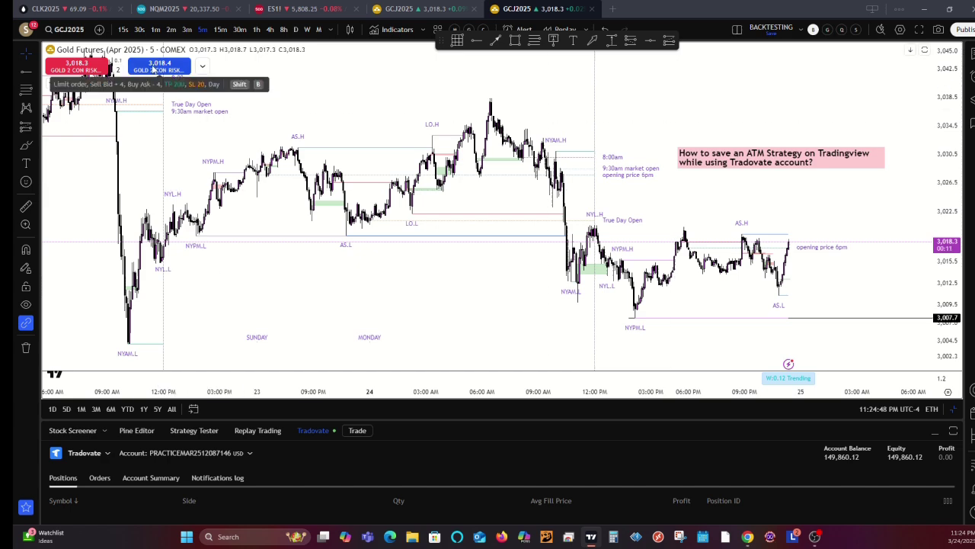
left_click(153, 68)
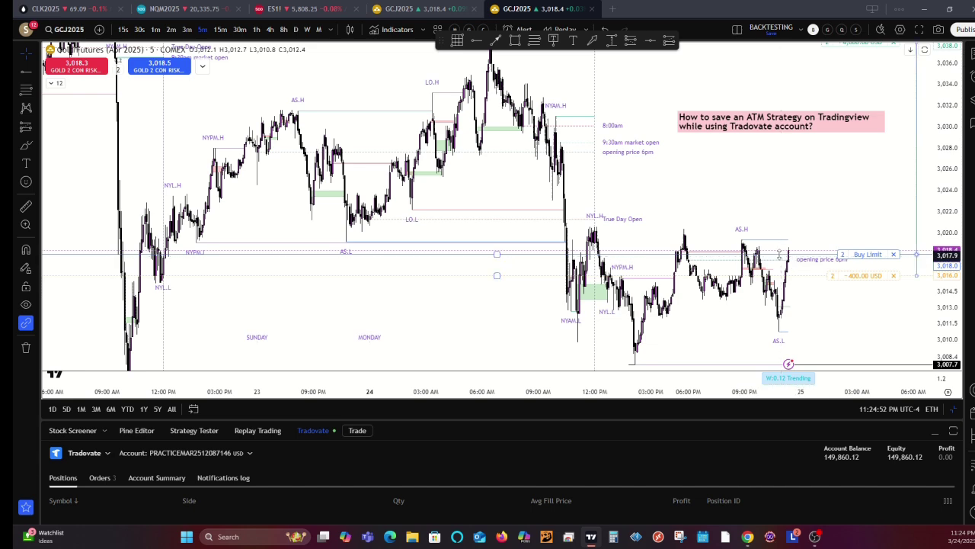
scroll(788, 252, "up", 2)
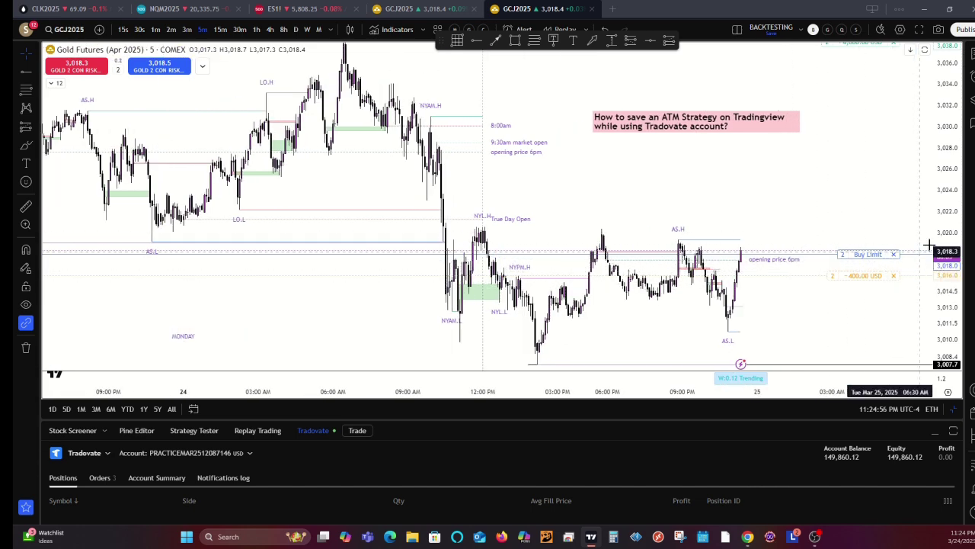
scroll(949, 206, "down", 2)
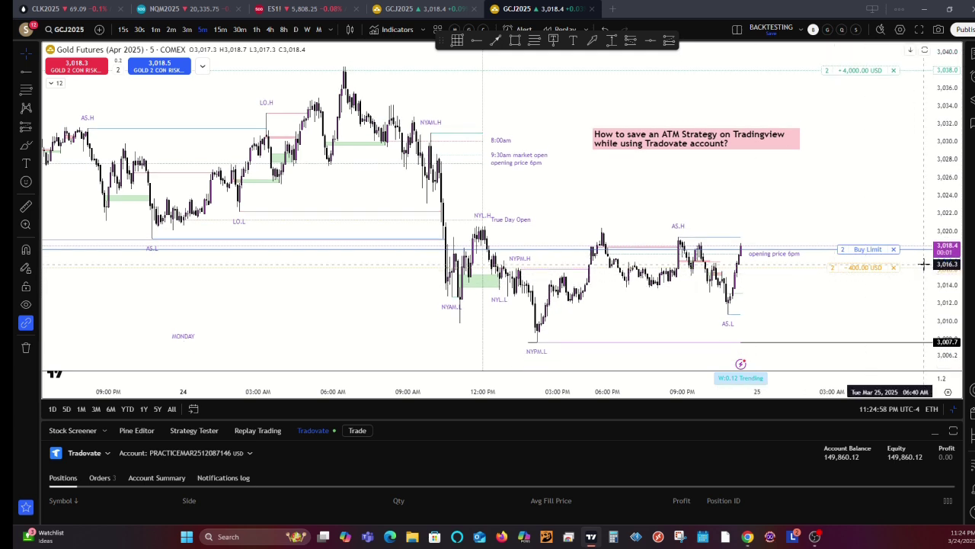
left_click_drag(869, 249, 869, 195)
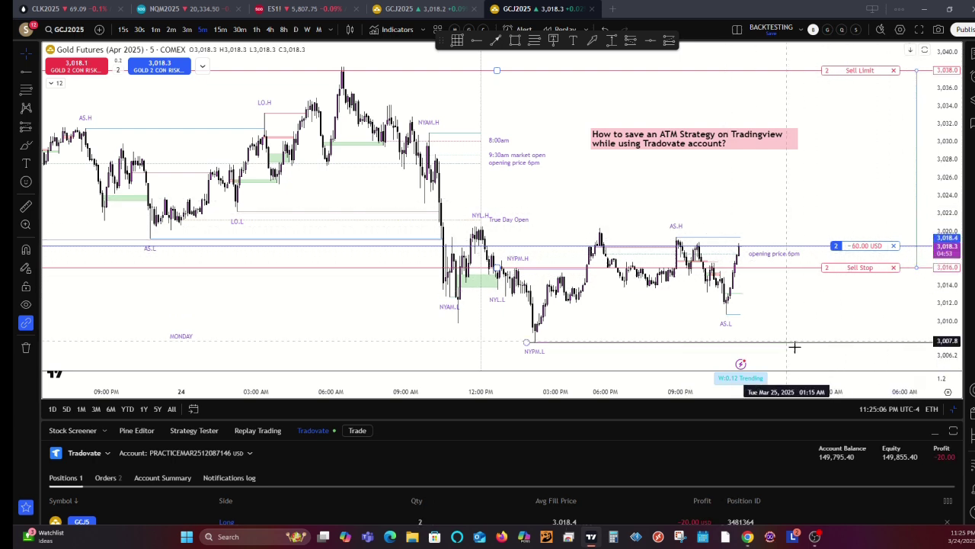
Move the long position's stop loss to 3,013.3 and its take profit to 3,031.3, and close the position.
left_click_drag(859, 269, 857, 297)
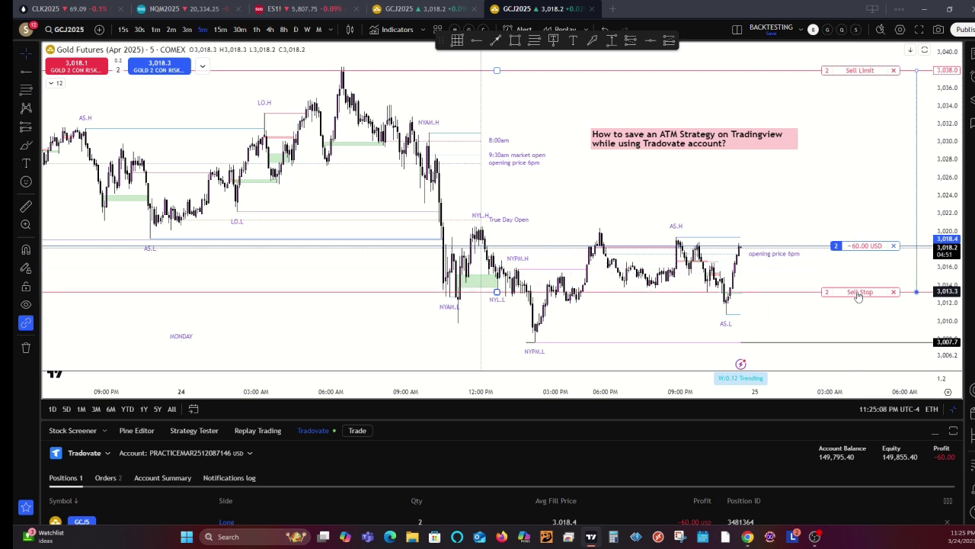
left_click_drag(853, 86, 854, 141)
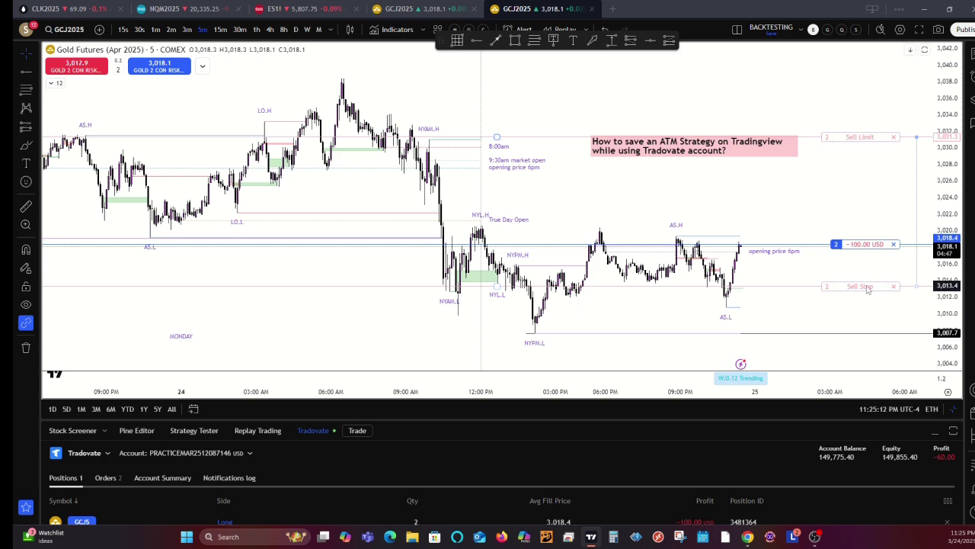
scroll(854, 213, "down", 2)
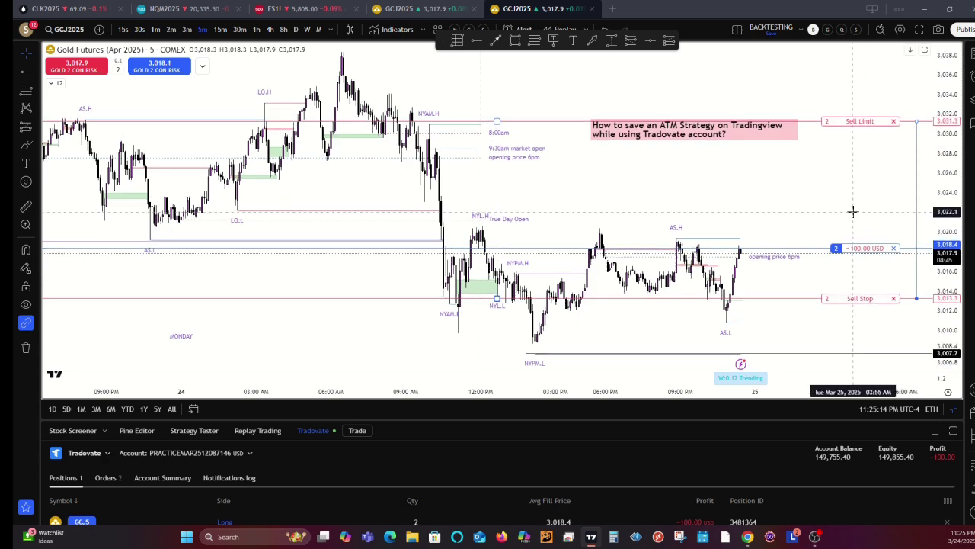
left_click(894, 250)
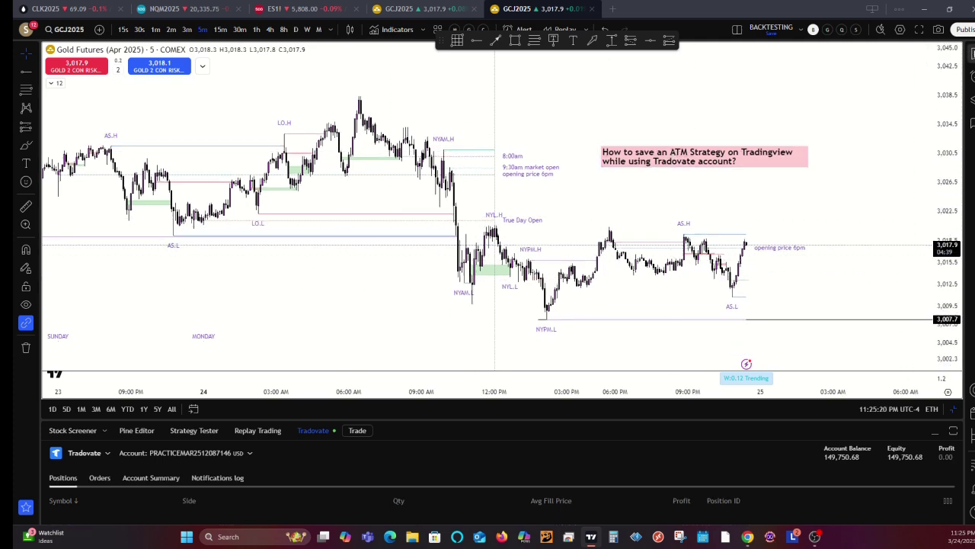
Switch the chart to ESM2025 and disable instant orders placement in the chart's Trading settings.
left_click(971, 53)
left_click(865, 199)
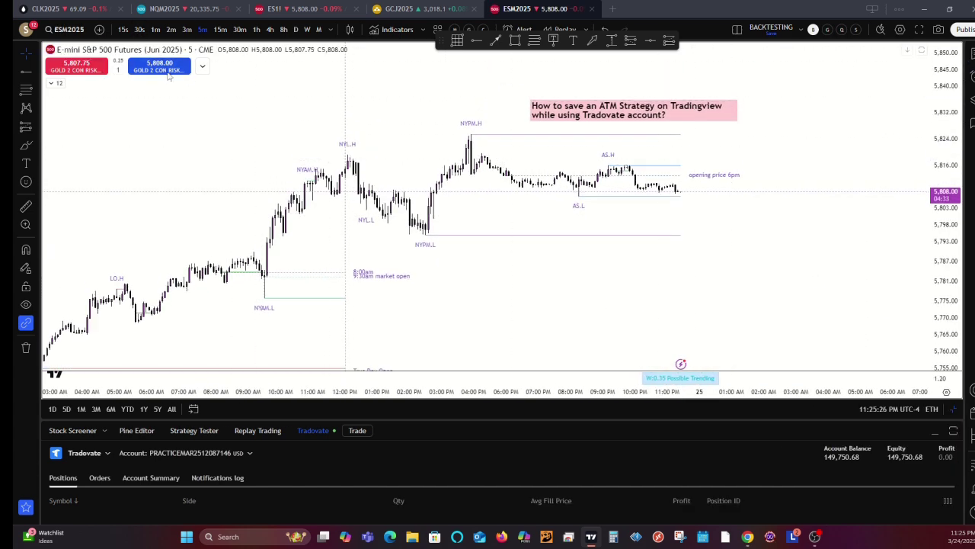
right_click(295, 91)
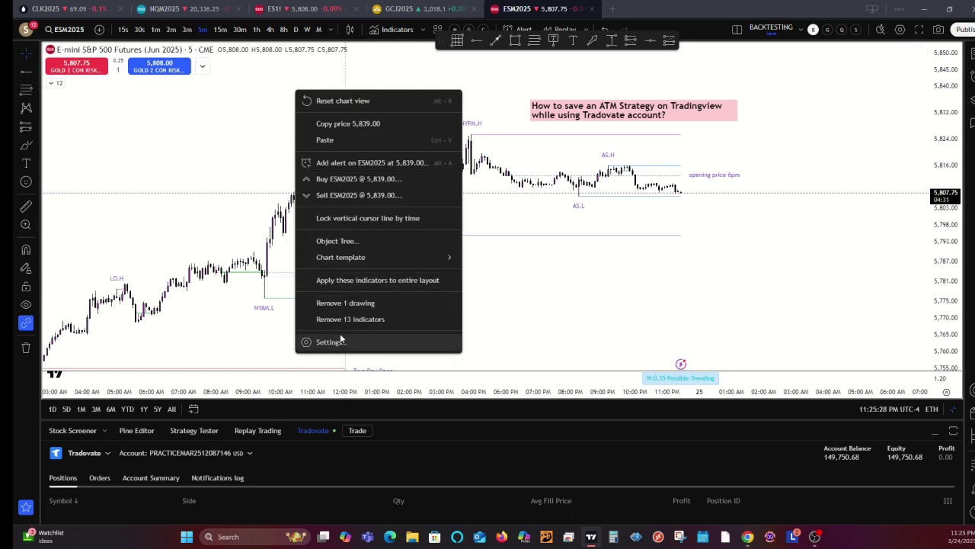
left_click(340, 339)
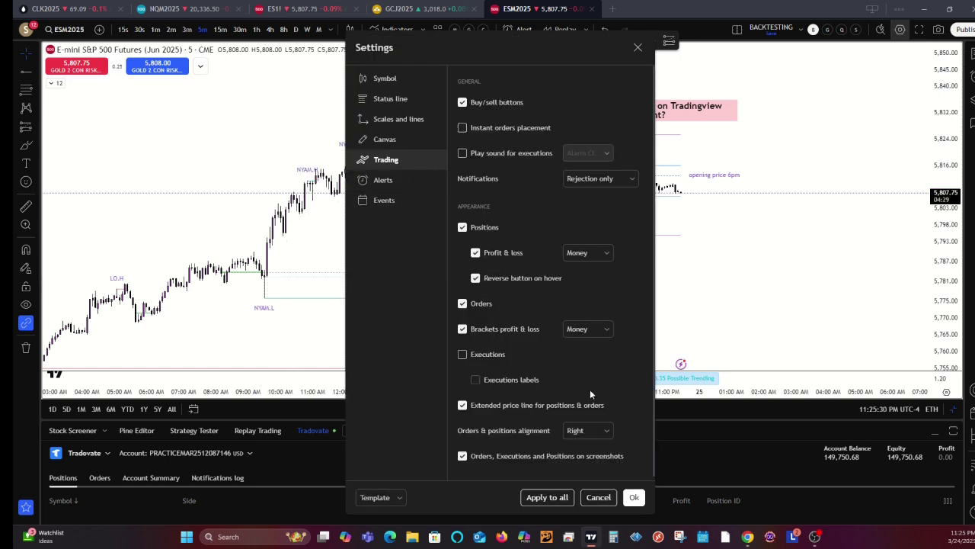
left_click(632, 497)
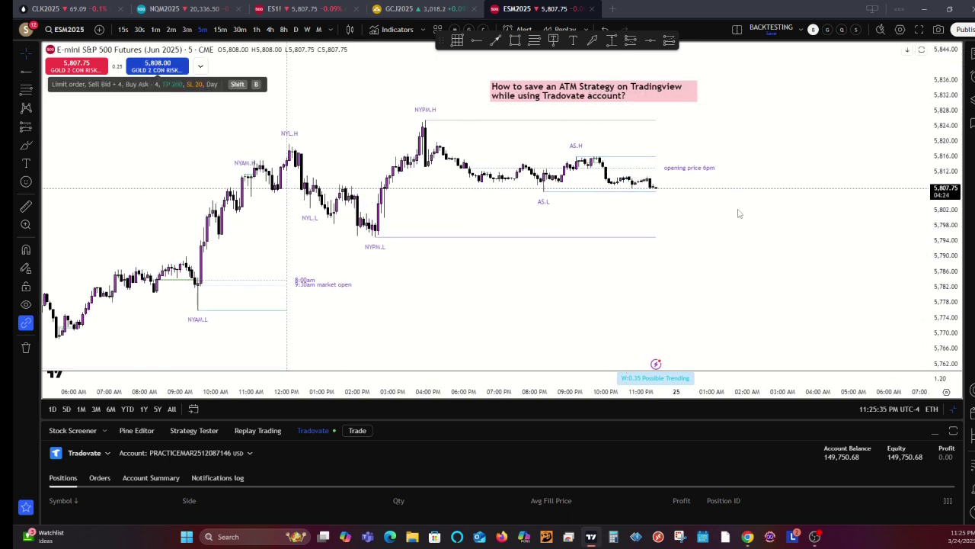
Prepare a buy limit order for ESM2025 with 5 units and a 25-tick stop loss.
left_click(157, 66)
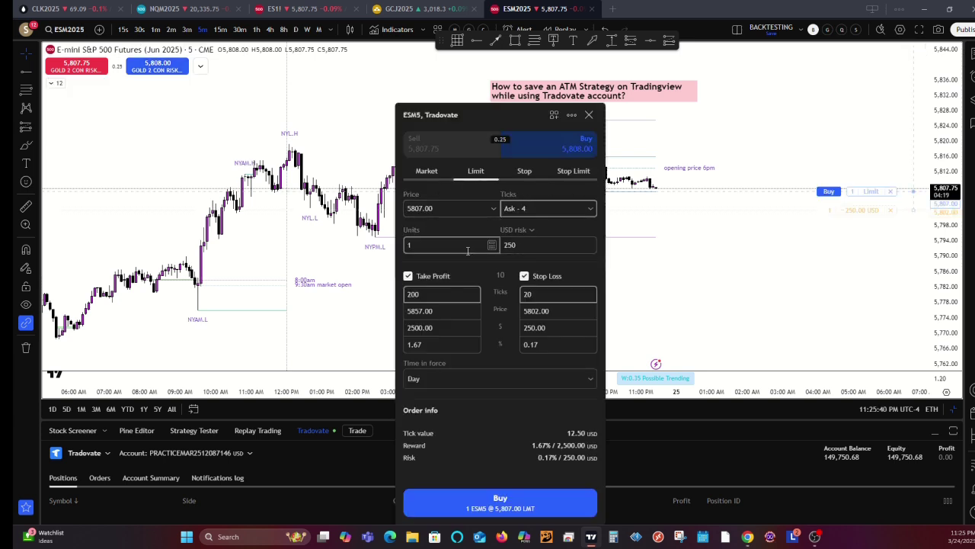
type("5")
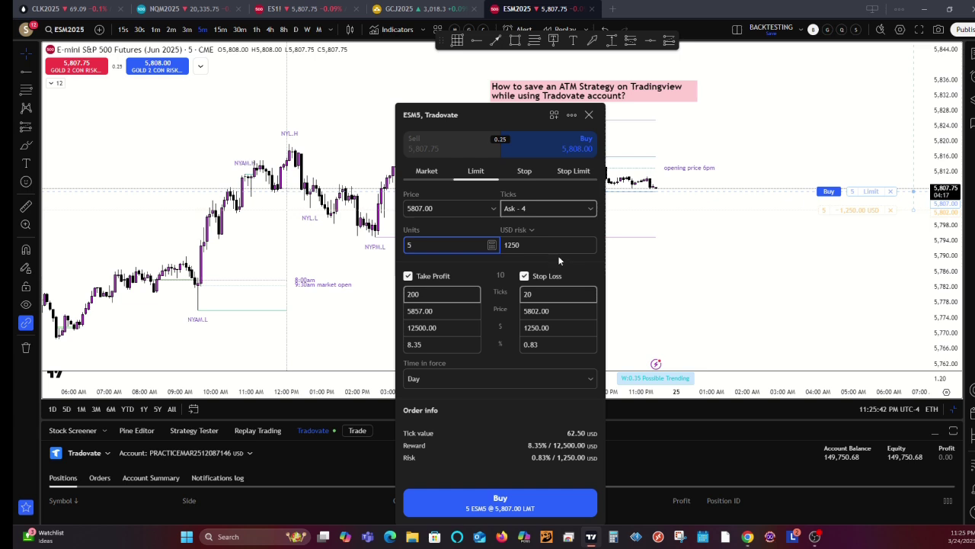
left_click(543, 294)
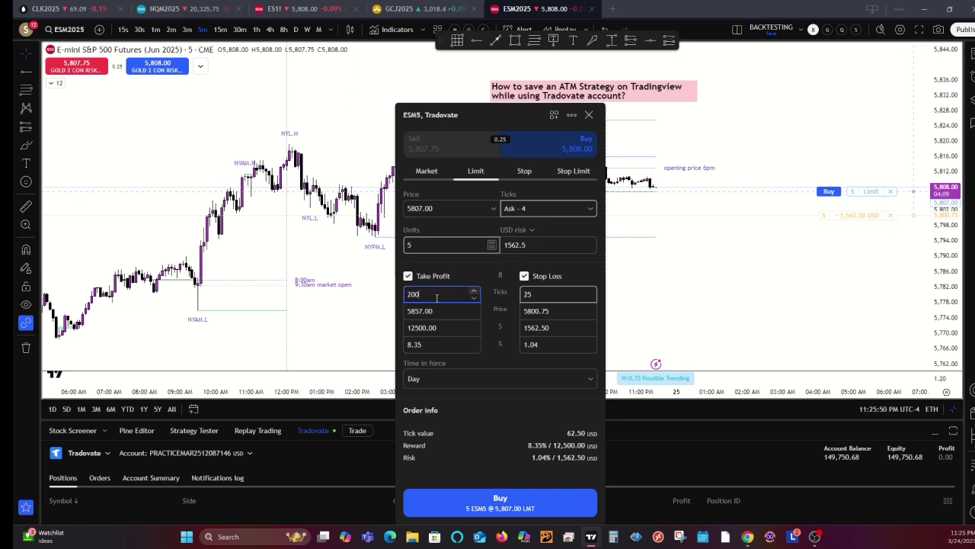
Save the current order settings as a preset named "Es 5 con".
left_click(555, 115)
left_click(580, 130)
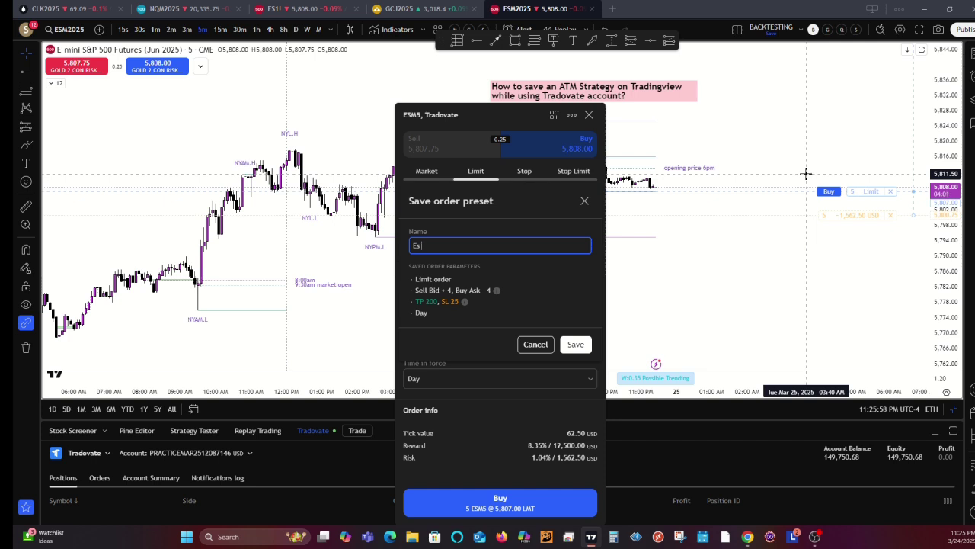
type("Es 5 con")
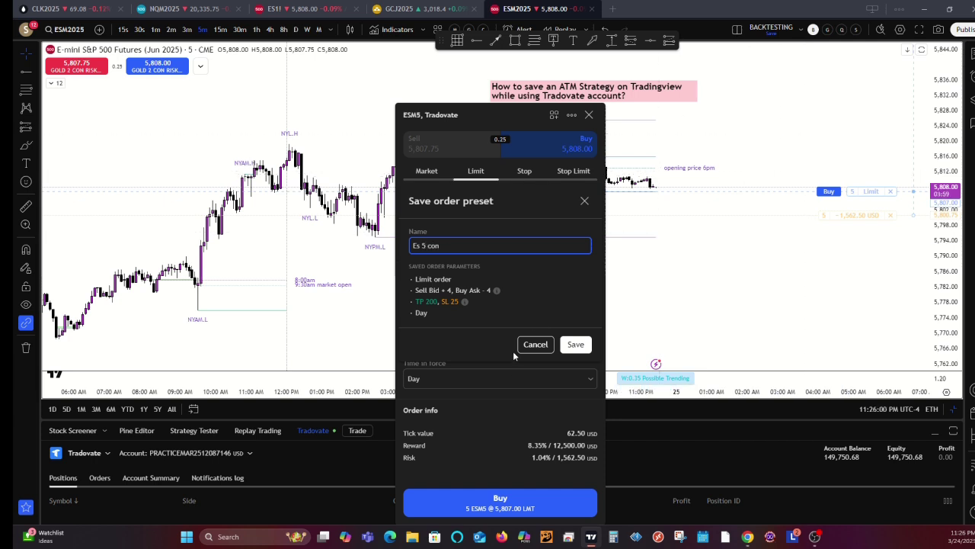
left_click(575, 344)
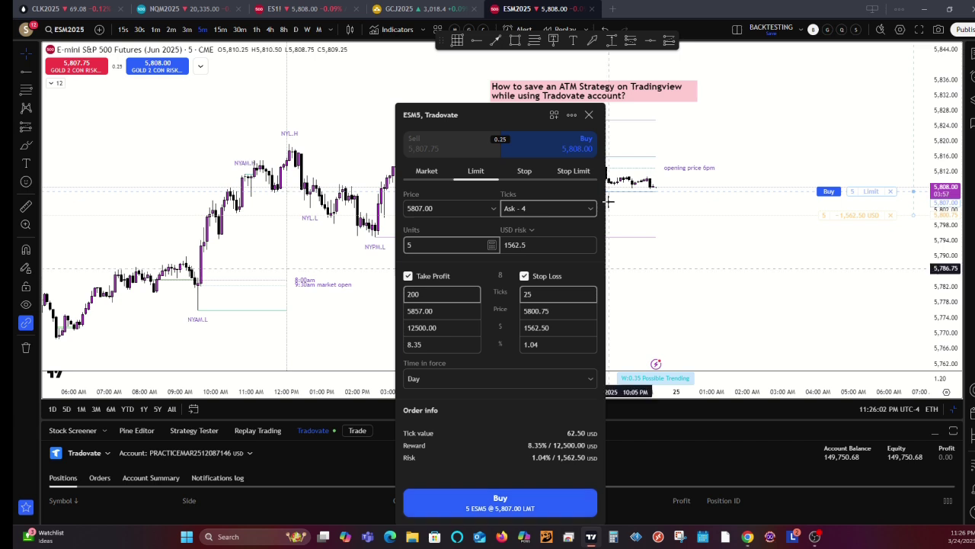
Place the 5-unit buy limit order and move its price to 5,811.25, above the market.
left_click(556, 114)
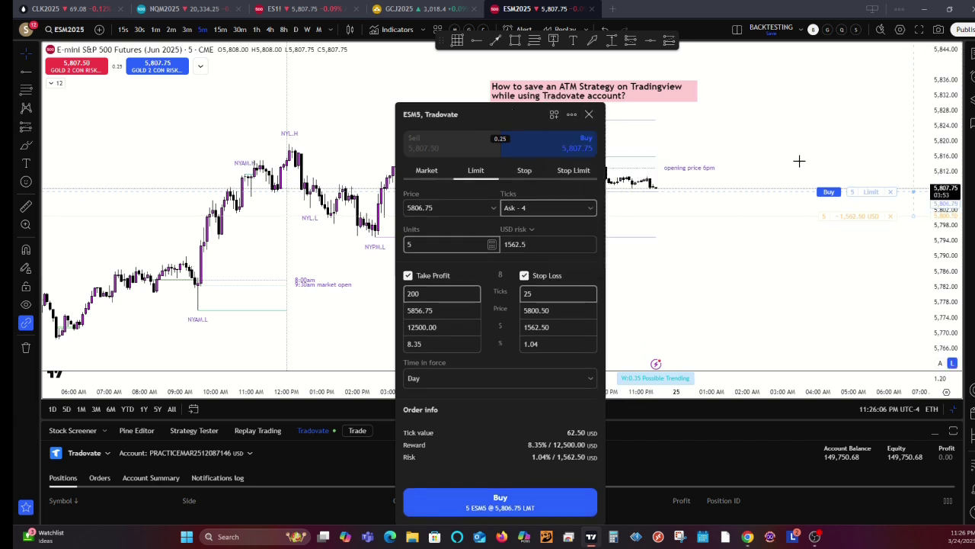
left_click(550, 498)
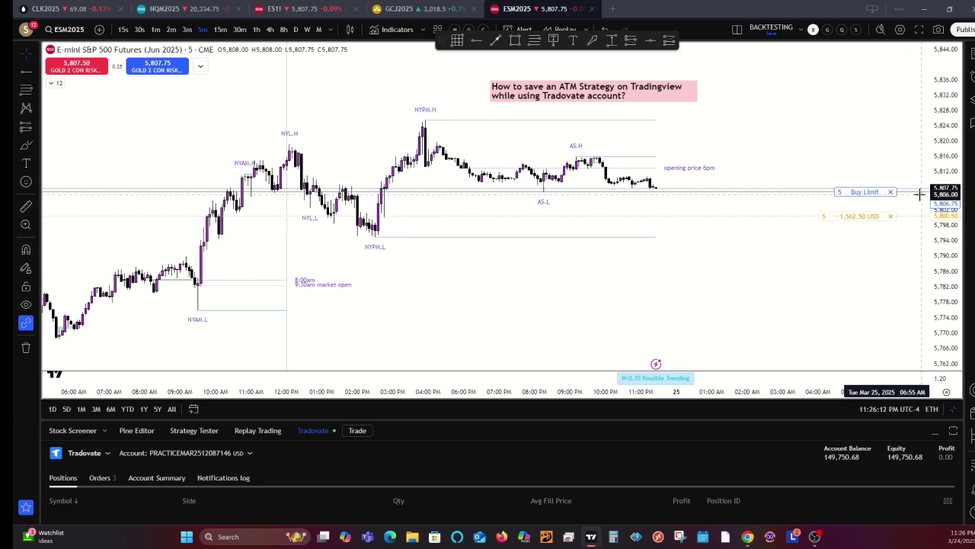
left_click(859, 182)
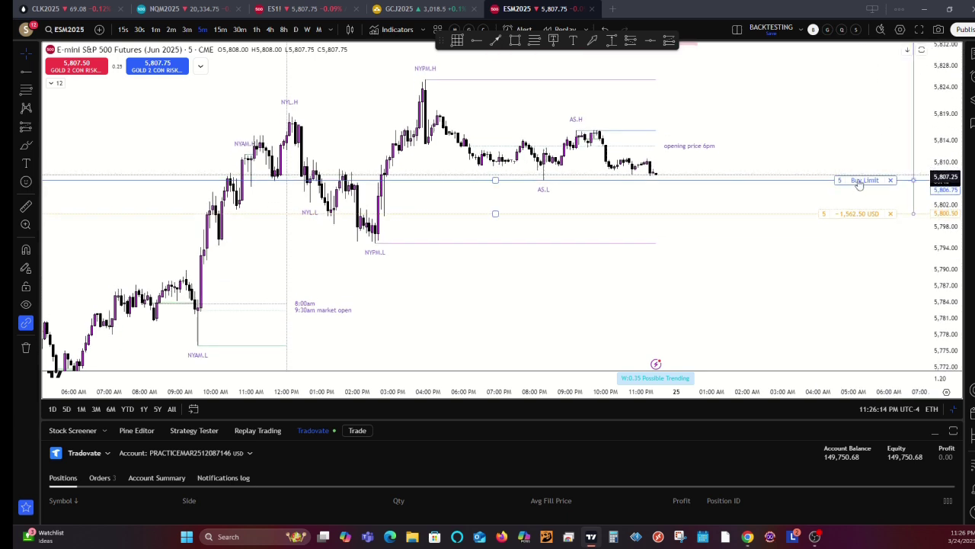
left_click_drag(857, 182, 858, 155)
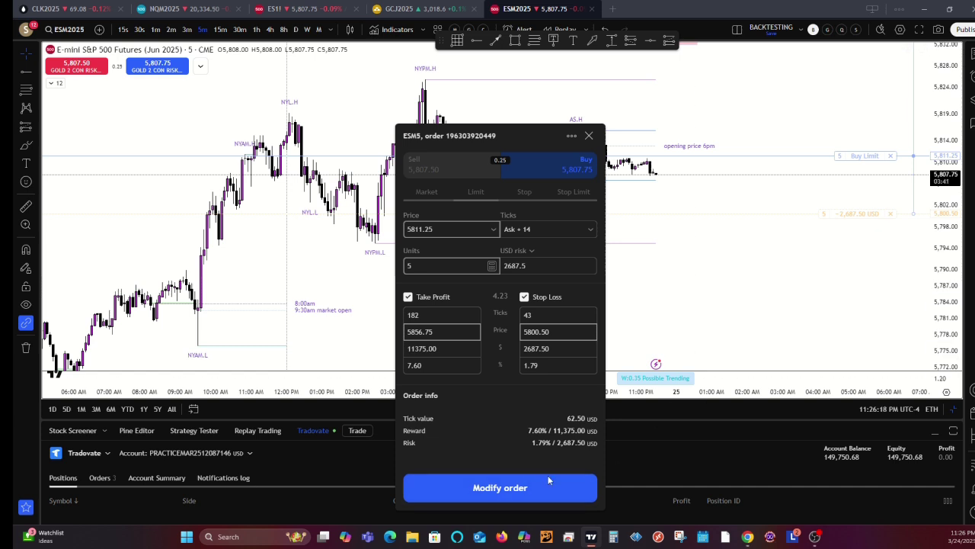
left_click(549, 480)
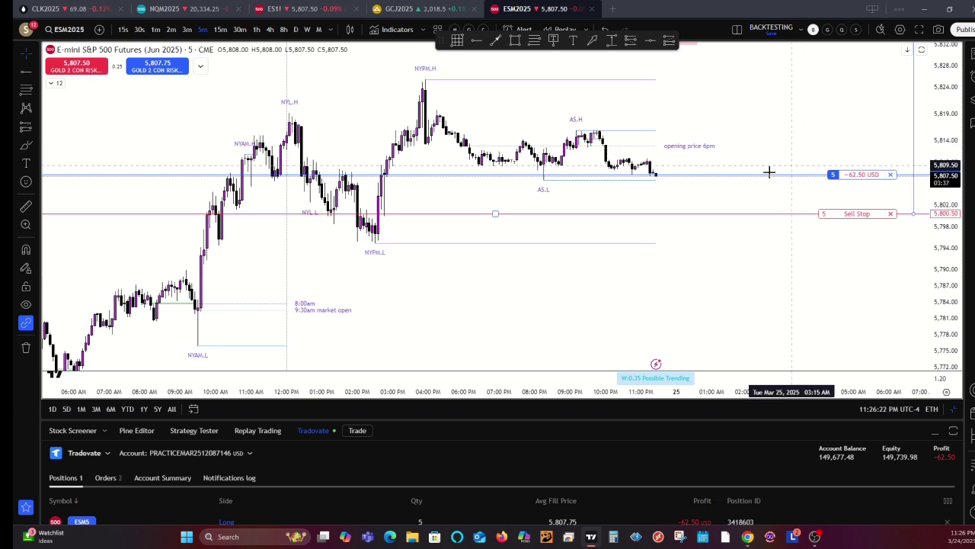
Move the long position's stop loss to 5,793.75 and its take profit to 5,819.50, and close the position.
left_click_drag(857, 214, 861, 254)
left_click(500, 412)
left_click_drag(724, 218, 674, 354)
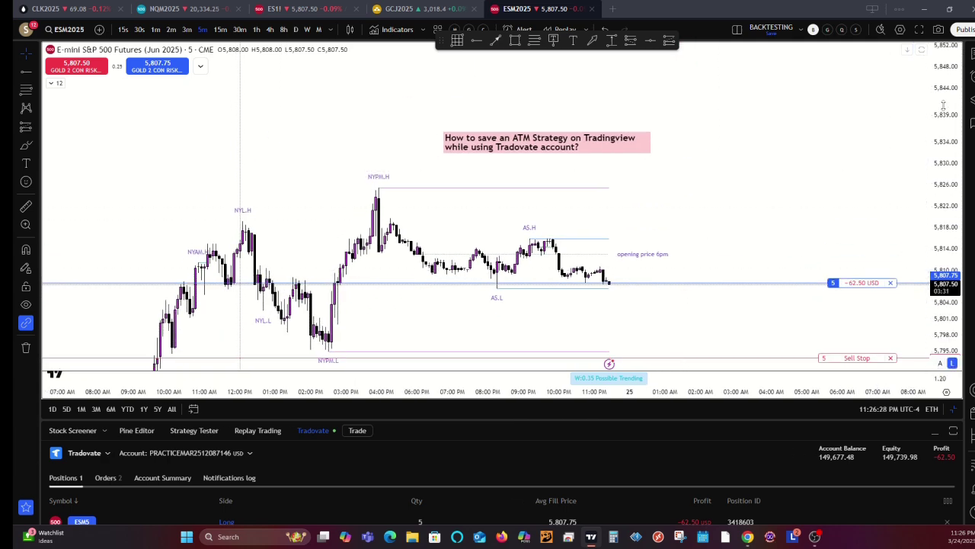
left_click_drag(943, 107, 943, 152)
left_click_drag(848, 120, 842, 220)
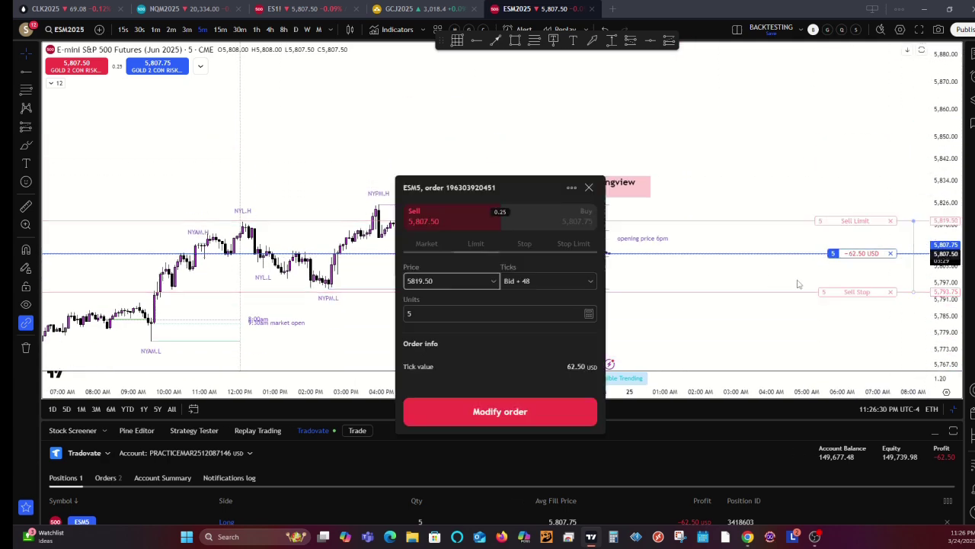
scroll(797, 283, "down", 2)
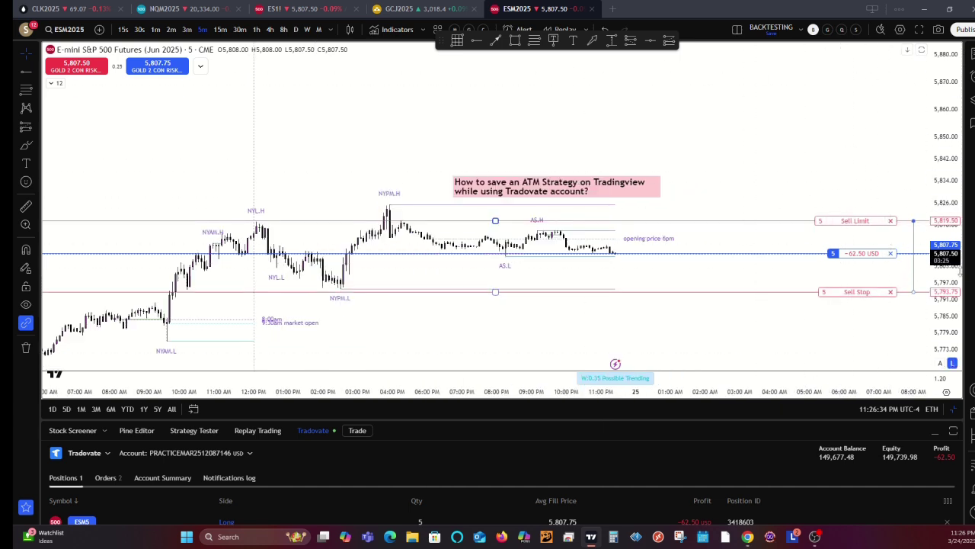
left_click(891, 253)
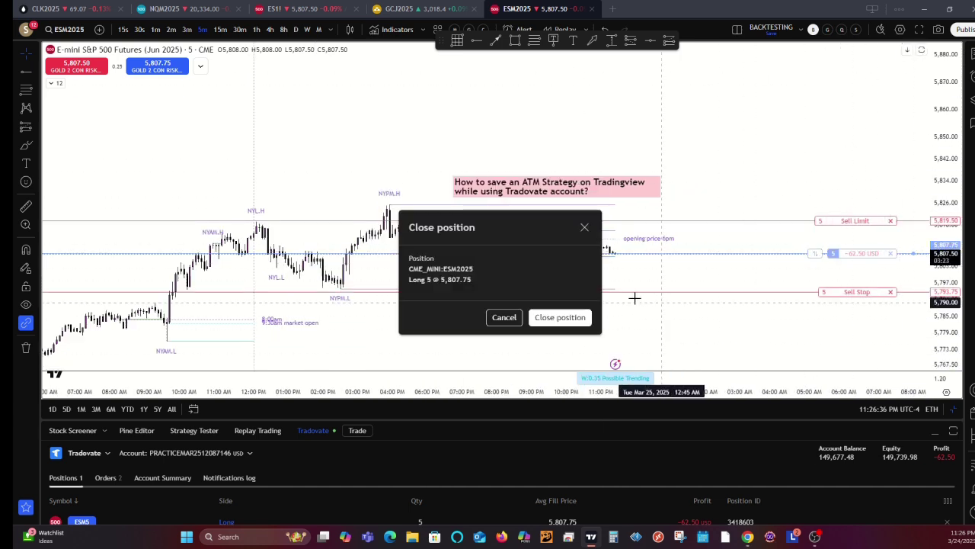
left_click(565, 315)
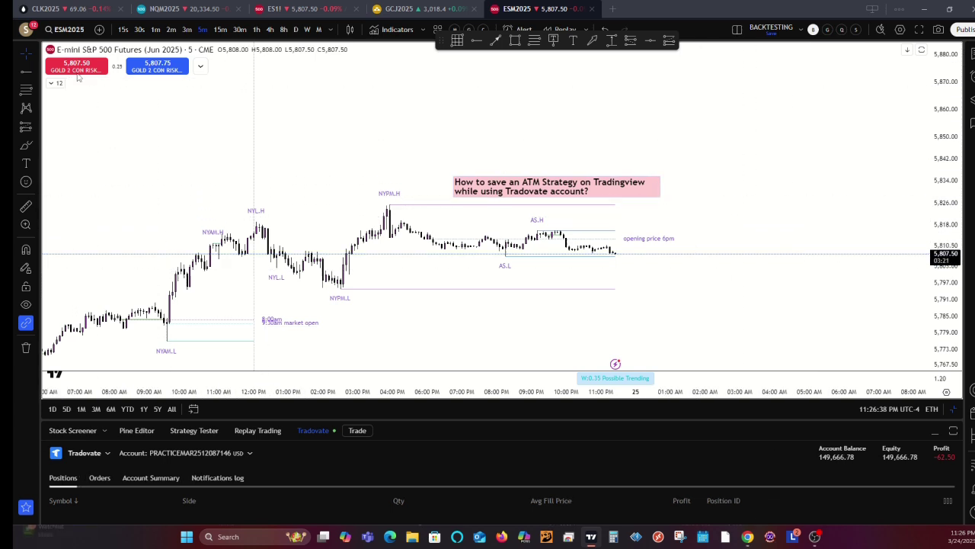
Place a 5-unit sell limit order at 5,808.75 with a 200-tick take profit and 20-tick stop loss, submitting it from the chart.
left_click(76, 66)
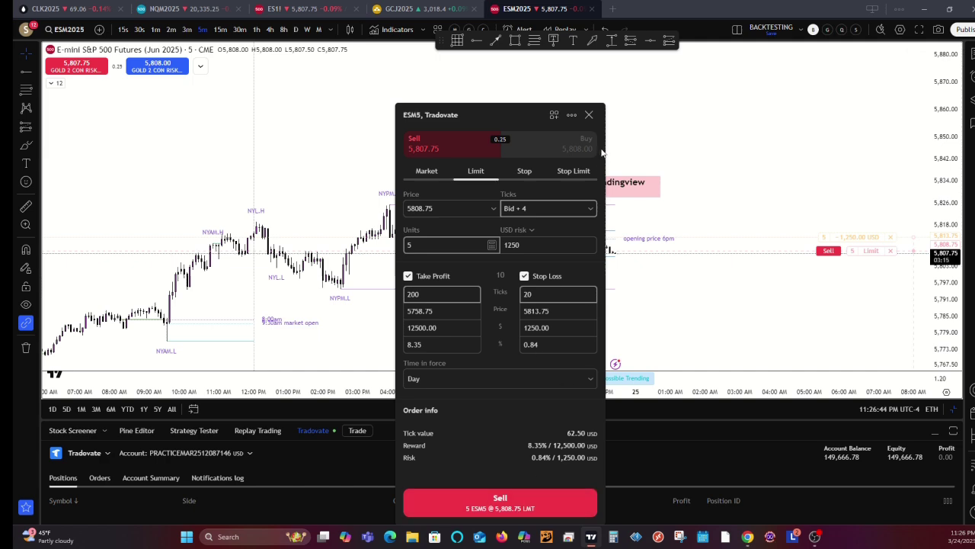
left_click(590, 113)
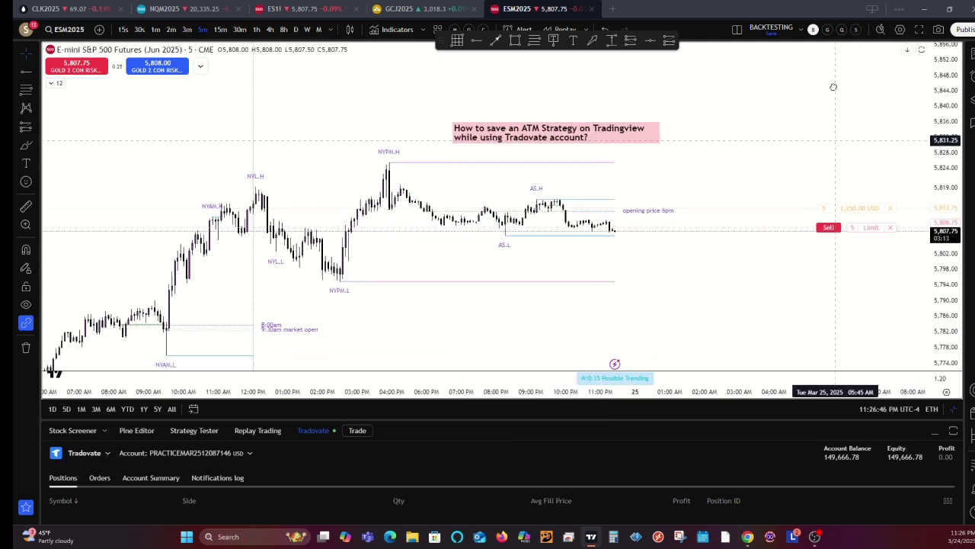
scroll(793, 144, "down", 2)
scroll(731, 183, "up", 1)
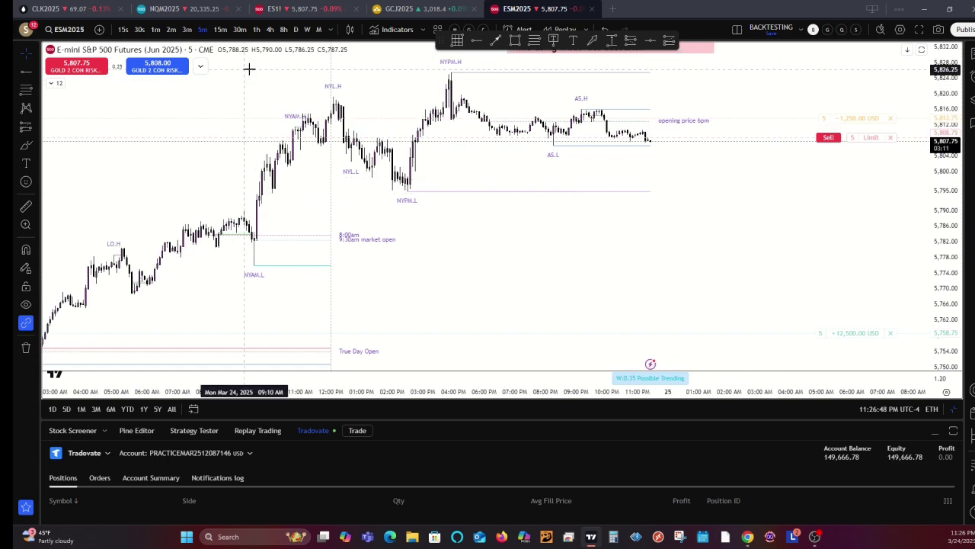
scroll(841, 206, "down", 2)
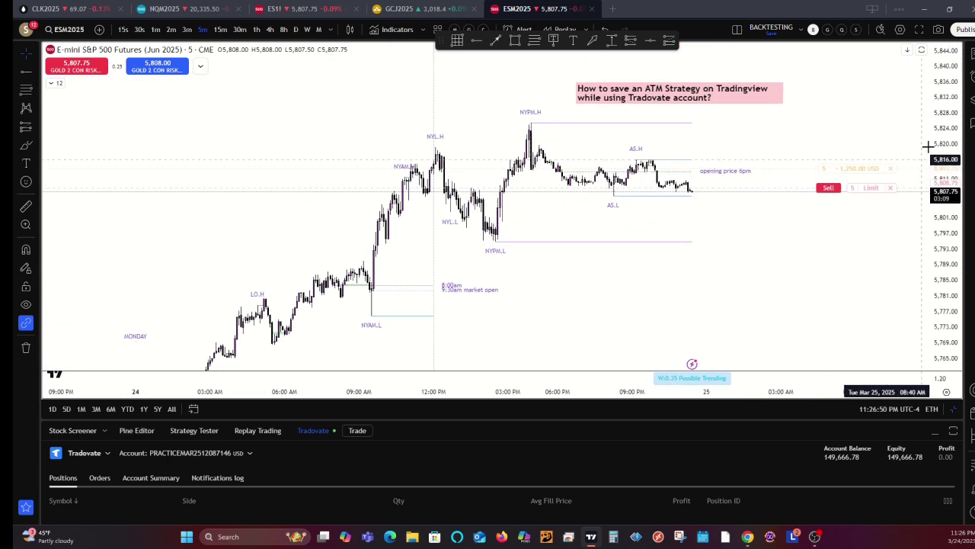
left_click_drag(912, 183, 845, 190)
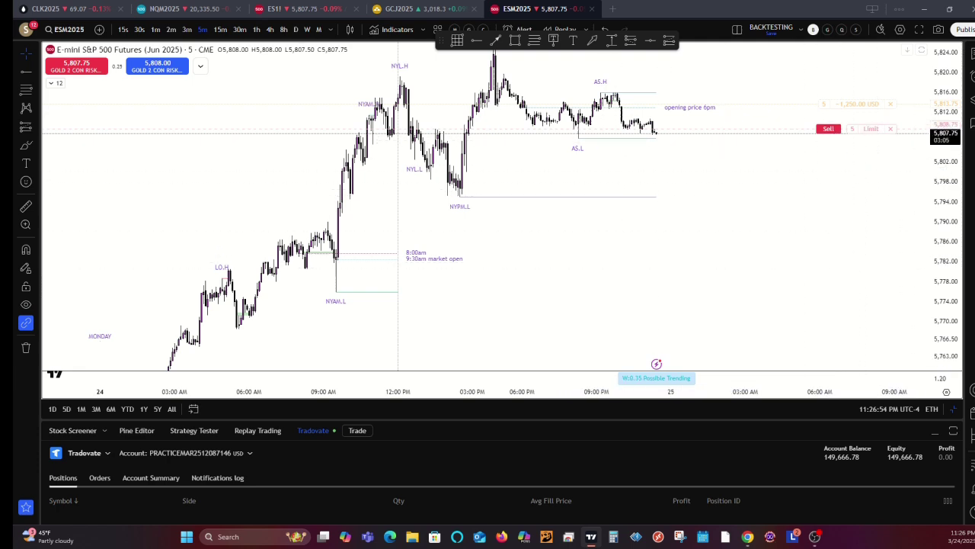
left_click_drag(795, 254, 776, 228)
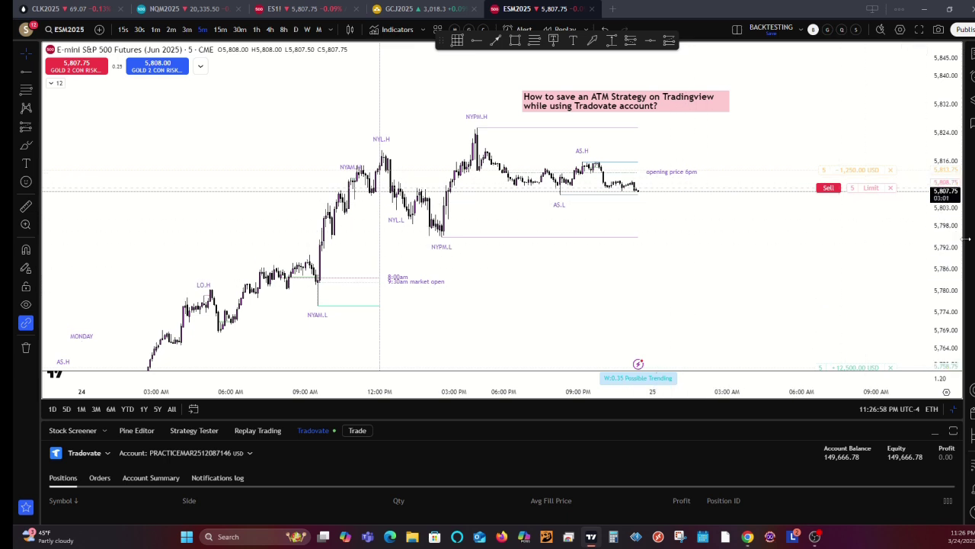
left_click_drag(956, 176, 899, 158)
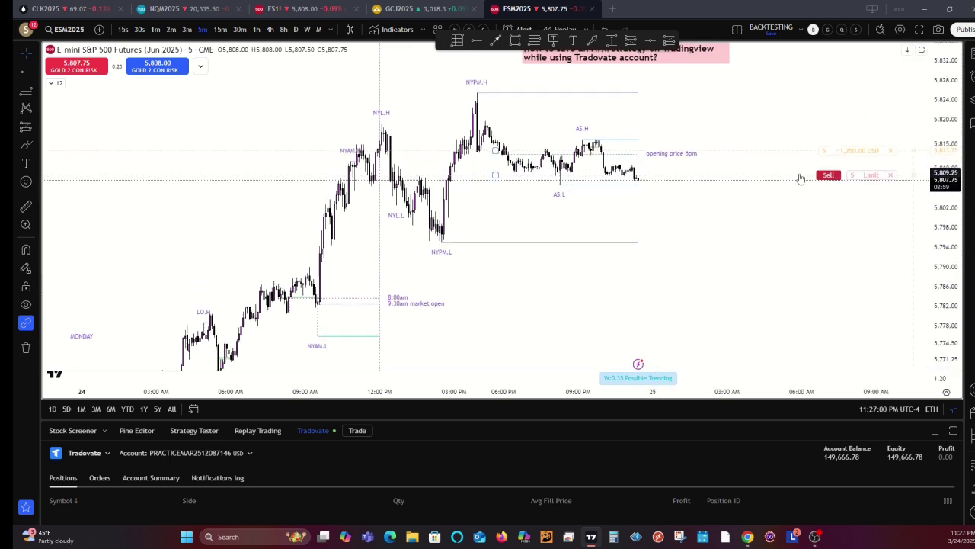
scroll(644, 175, "up", 2)
scroll(632, 198, "down", 2)
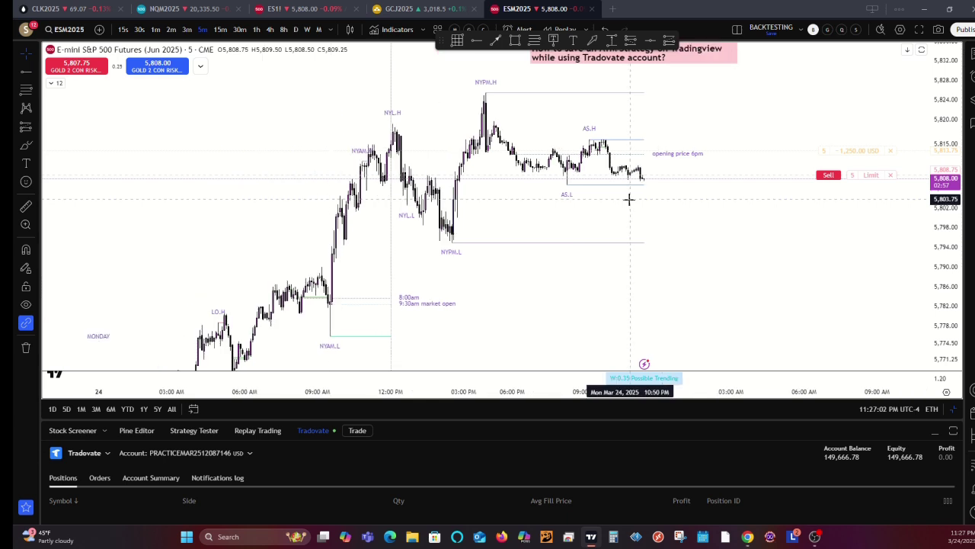
left_click_drag(958, 216, 924, 200)
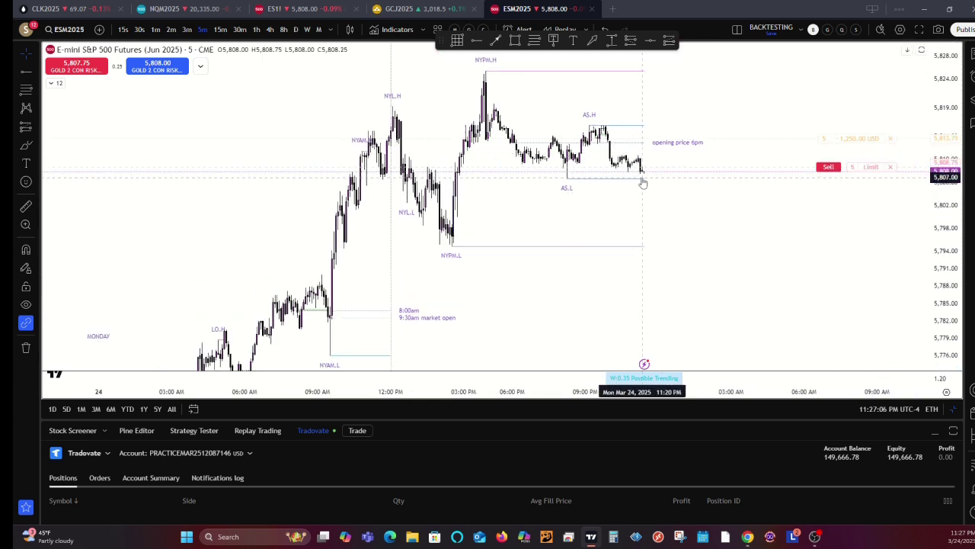
left_click(829, 168)
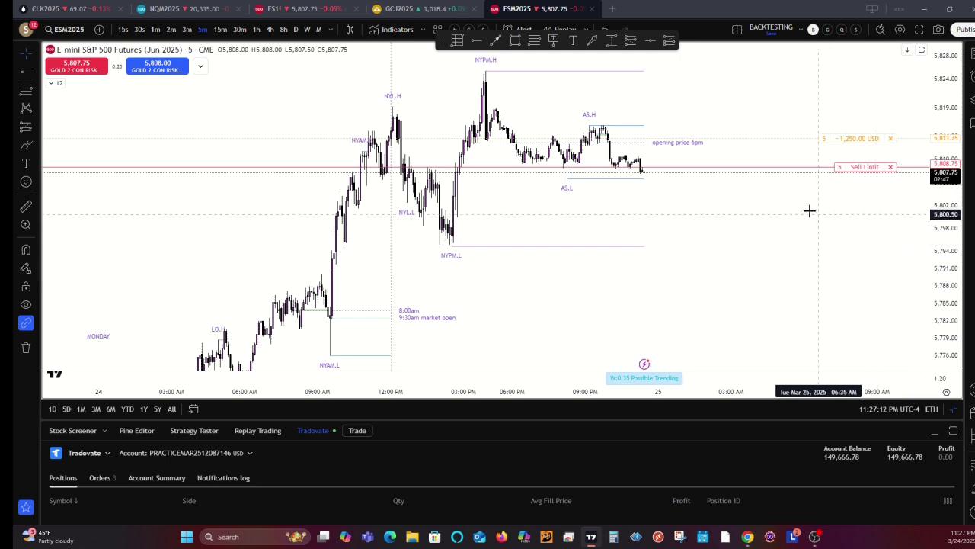
Check the instant orders placement option in the chart's Trading settings without changing it.
scroll(742, 155, "down", 2)
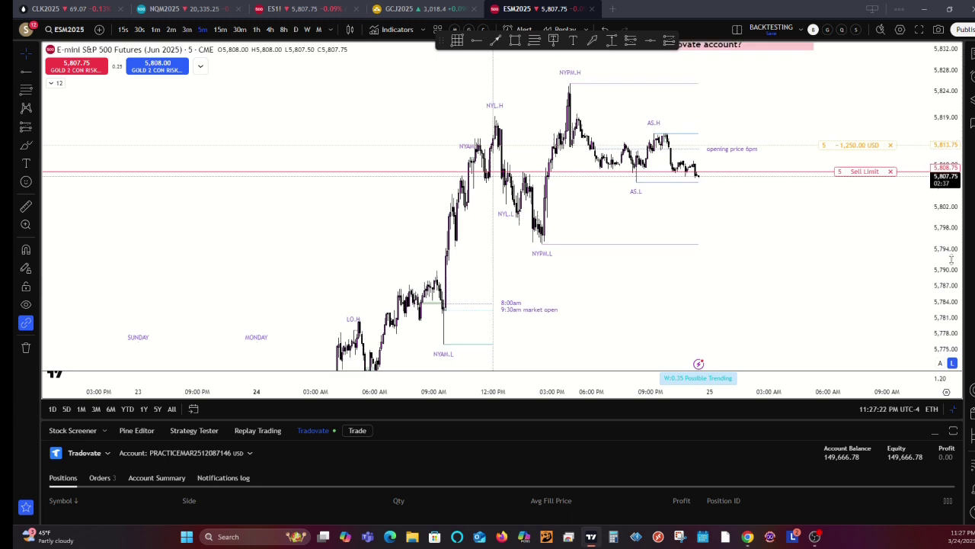
right_click(730, 241)
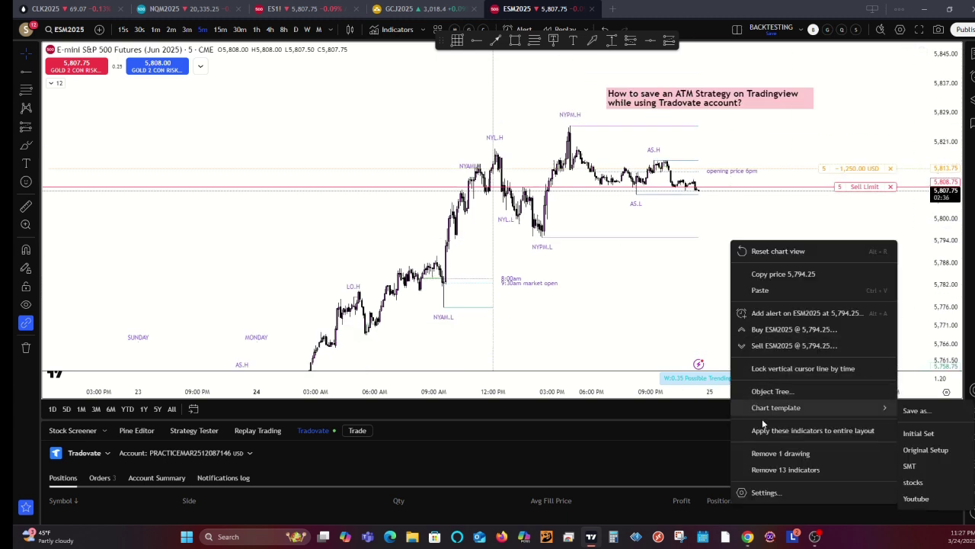
left_click(766, 492)
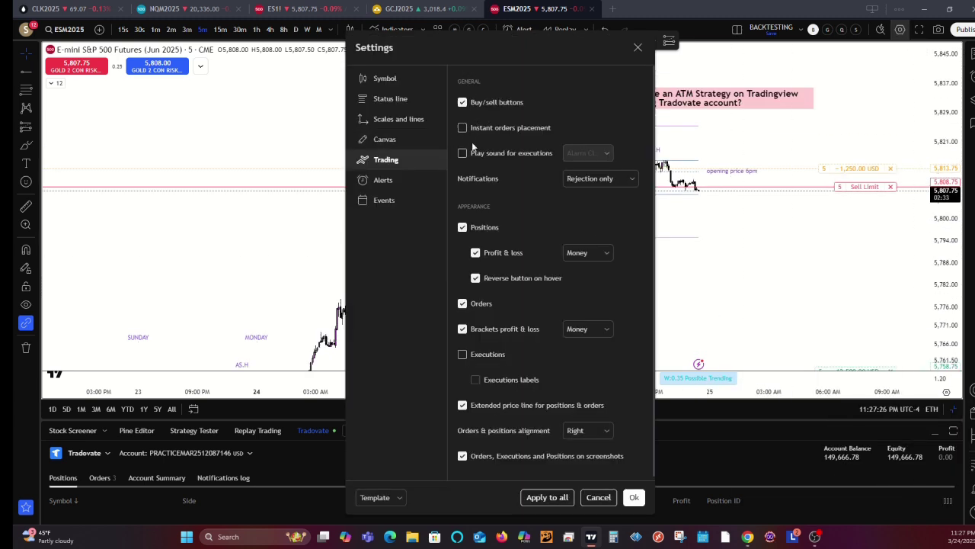
left_click(637, 48)
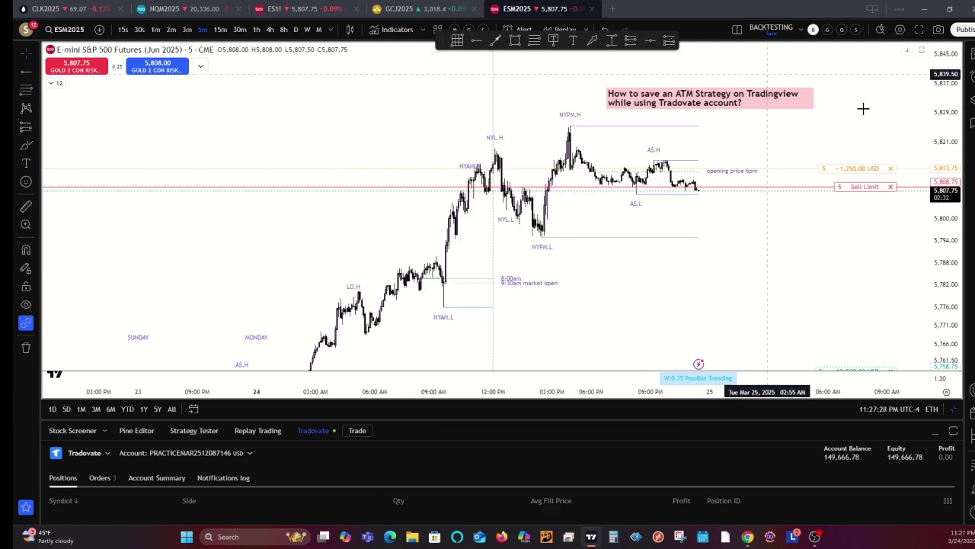
Cancel the pending 5-unit sell limit order on the ES futures chart.
left_click(891, 187)
left_click(590, 295)
scroll(831, 224, "down", 3)
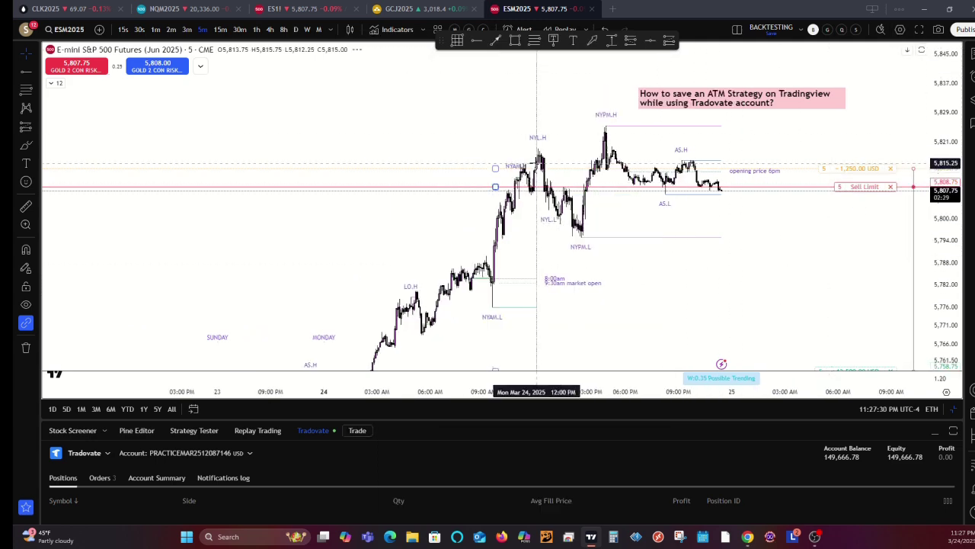
scroll(755, 235, "up", 3)
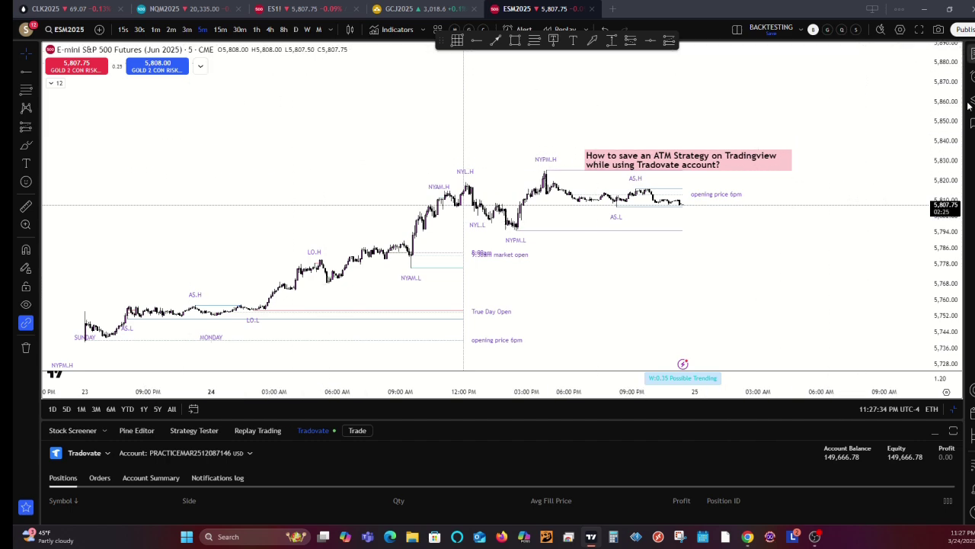
Switch the chart to GCJ2025 gold futures from the FUTURES watchlist and hide the watchlist.
left_click(971, 53)
left_click(880, 114)
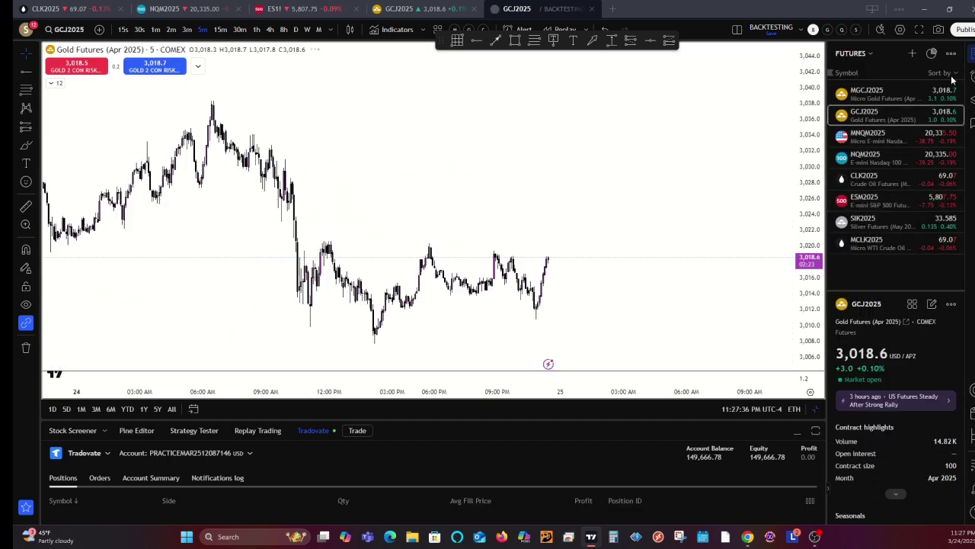
left_click(972, 53)
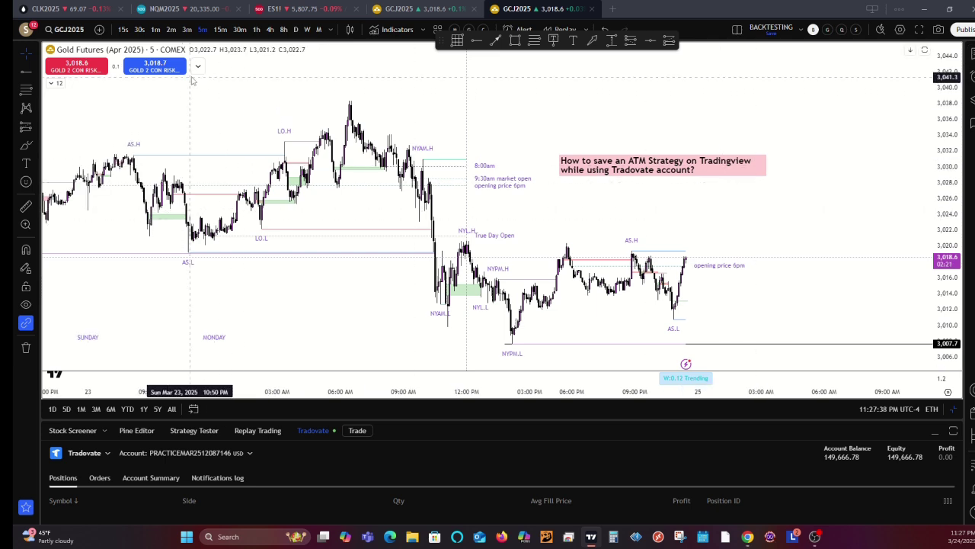
Apply the Es 5 con preset to the gold chart and draft a 2-unit buy limit order with a 200-tick take profit and 25-tick stop loss.
left_click(197, 67)
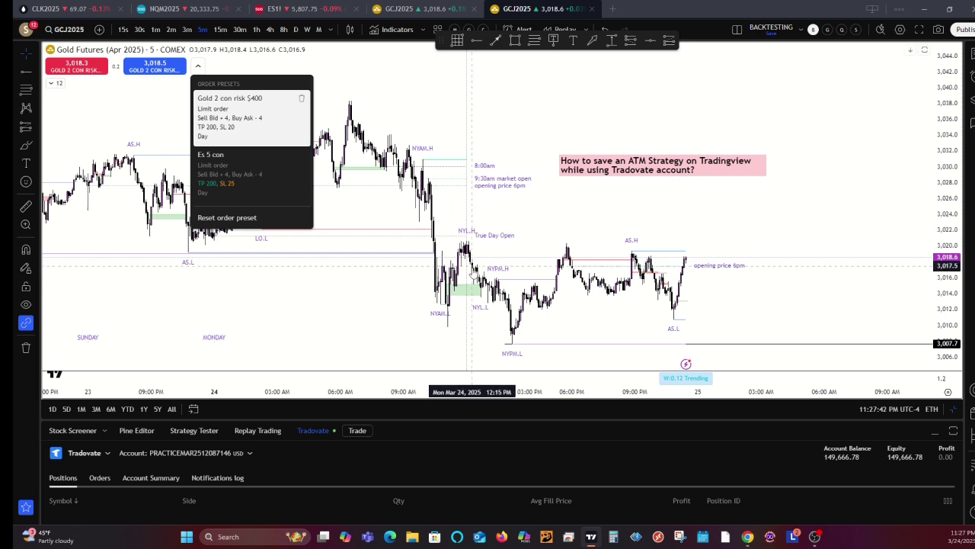
left_click(229, 109)
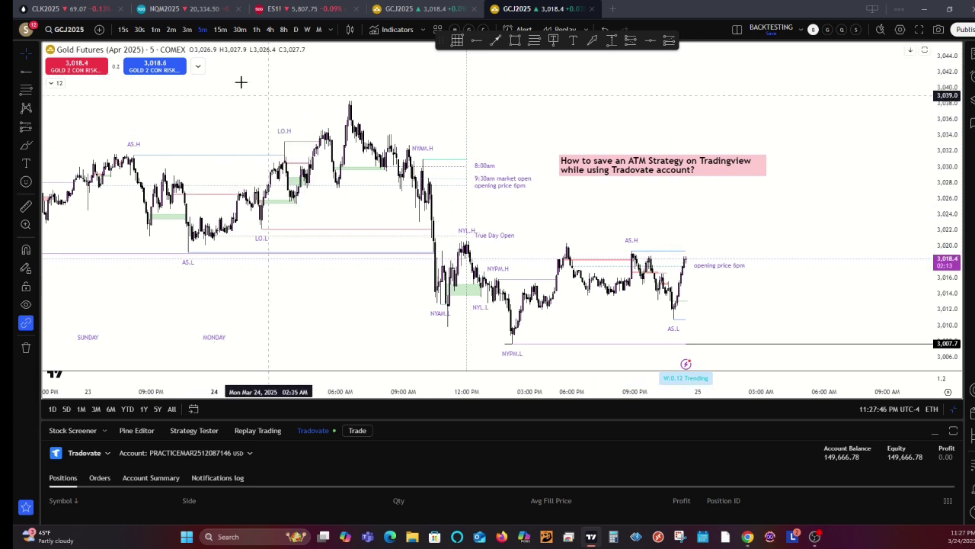
left_click(197, 67)
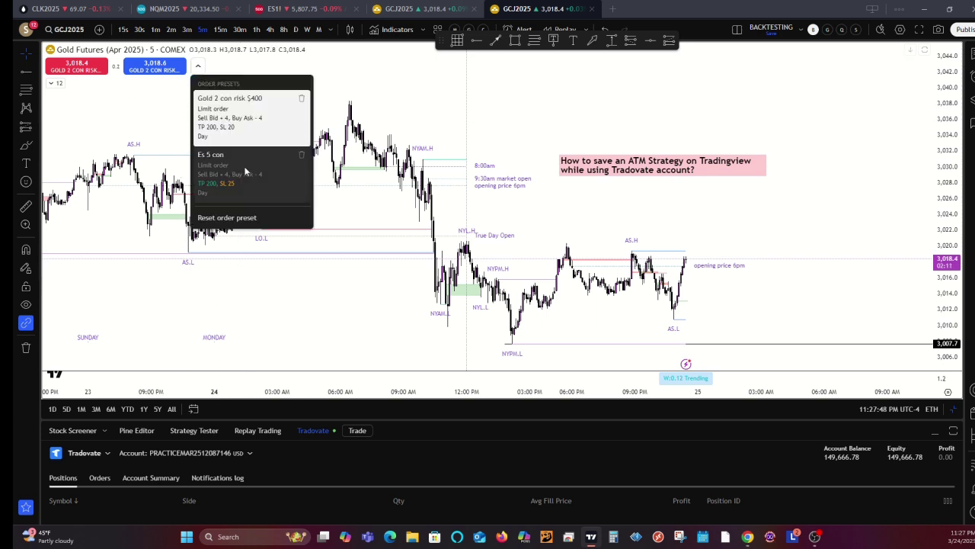
left_click(244, 167)
key("shift+b")
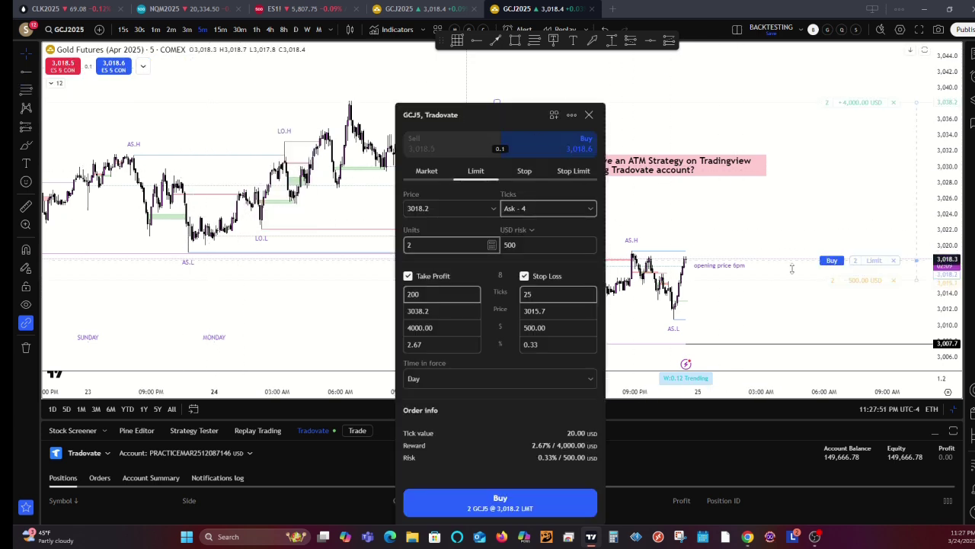
left_click(457, 496)
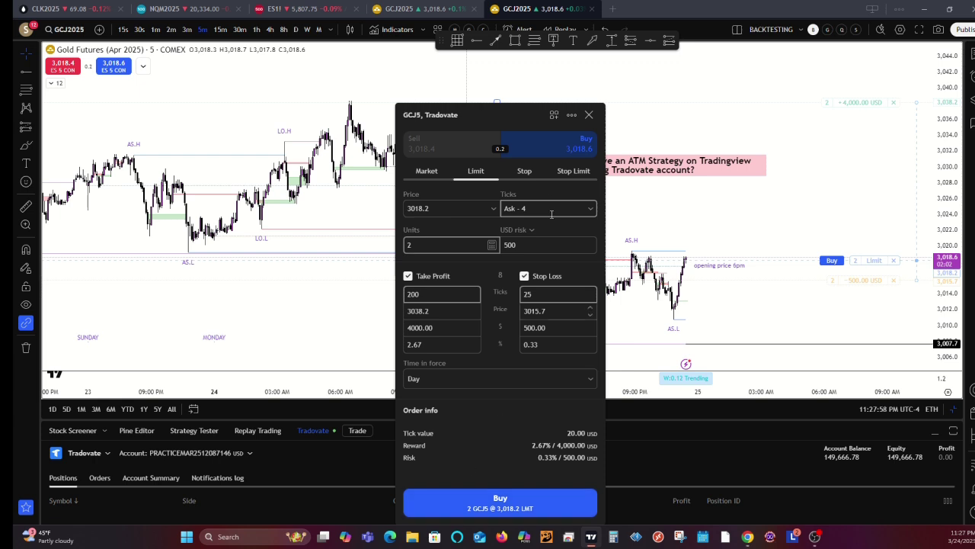
left_click(588, 115)
Alternate between the Gold 2 con risk $400 and Es 5 con order presets, finishing on Es 5 con.
left_click(144, 66)
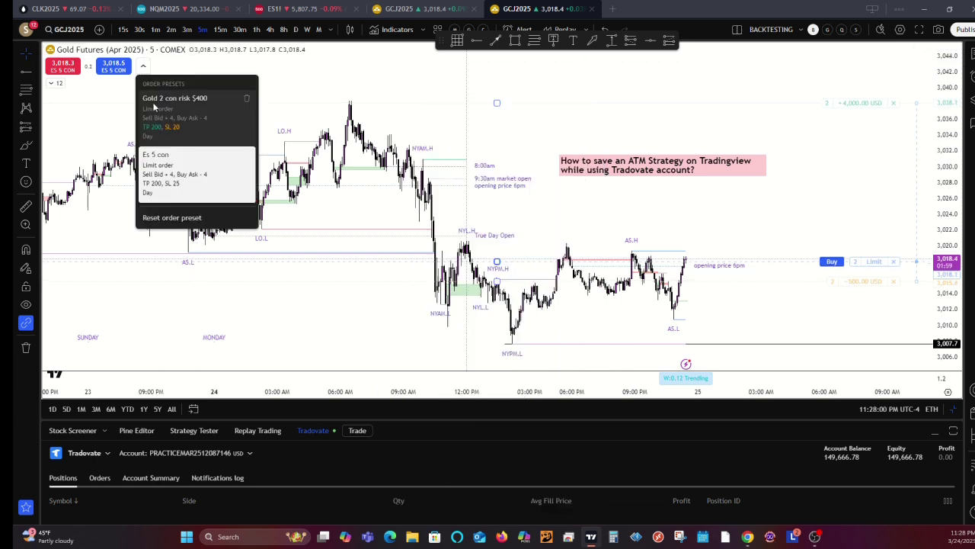
left_click(164, 154)
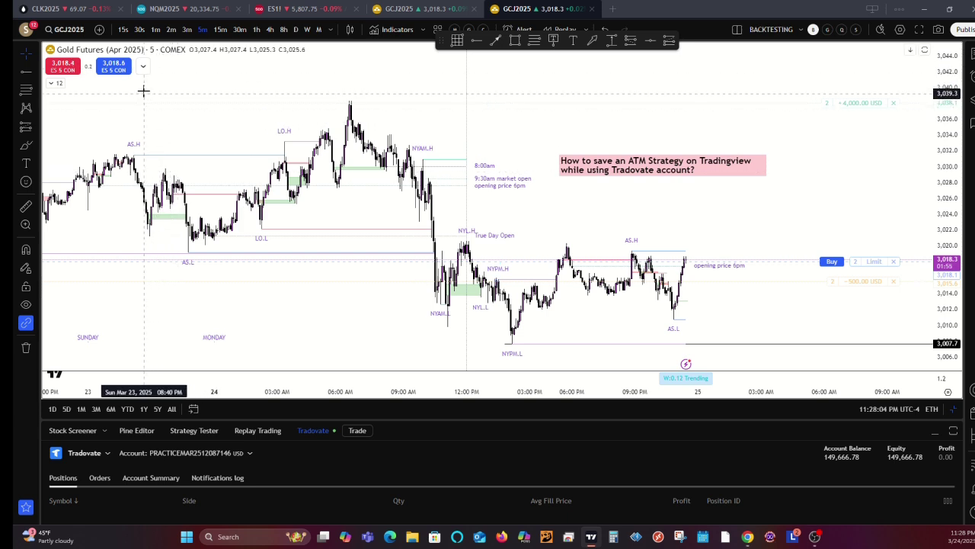
left_click(143, 67)
left_click(153, 94)
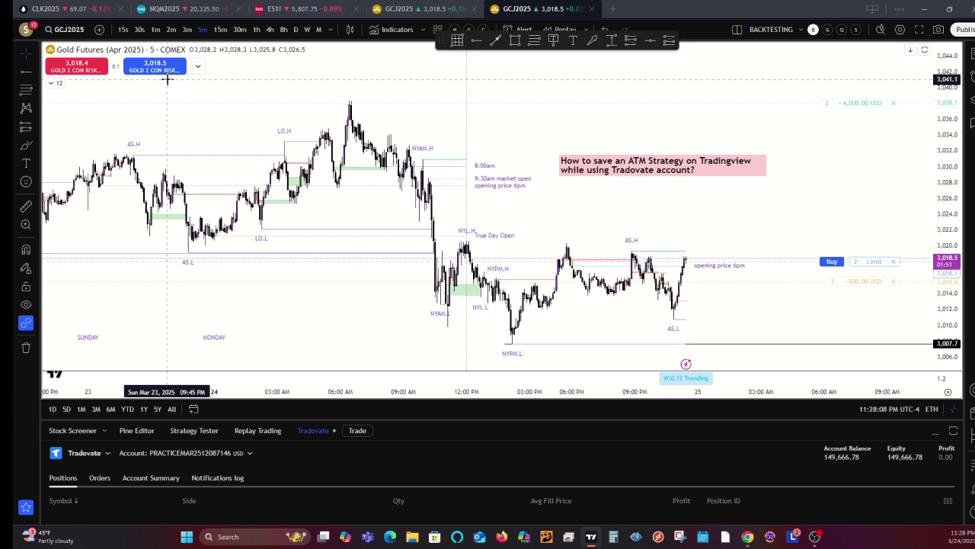
left_click(194, 70)
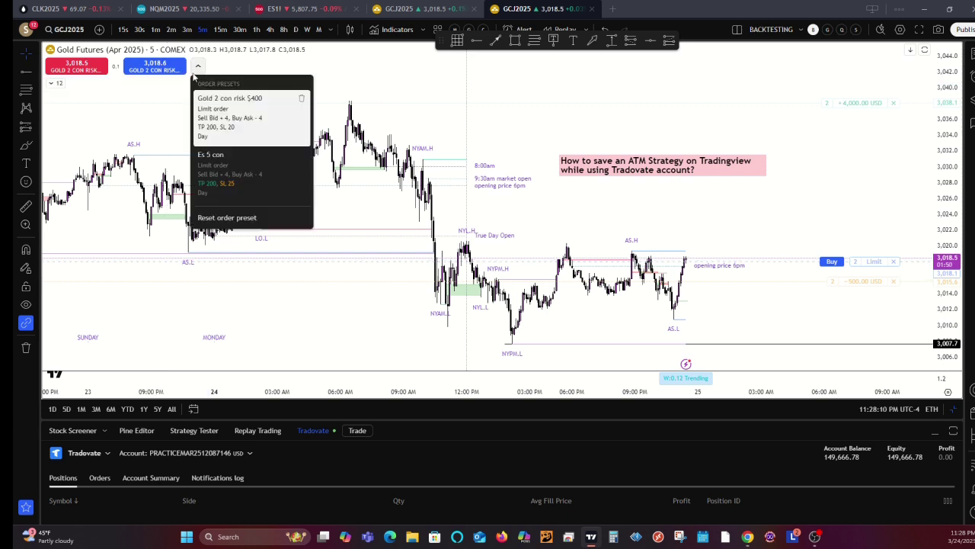
left_click(211, 160)
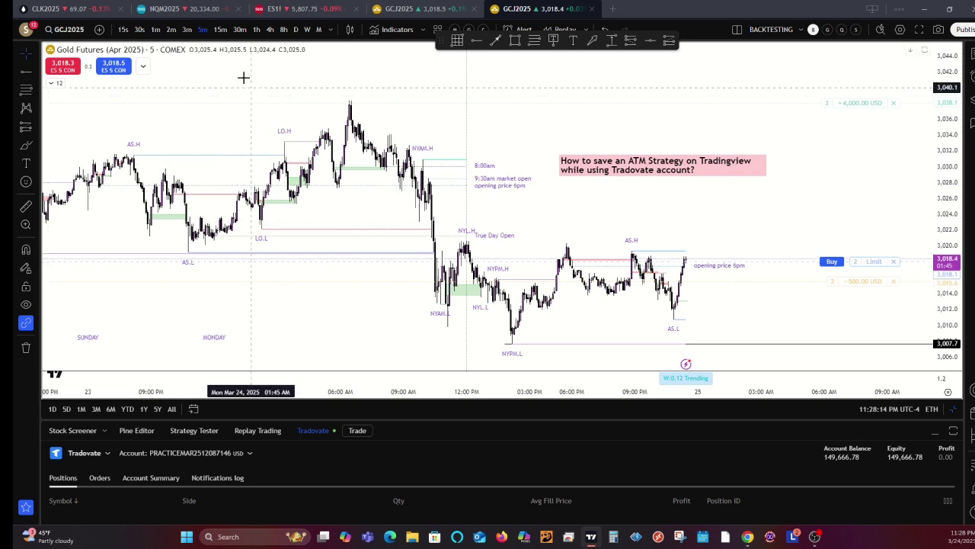
left_click(142, 66)
left_click(154, 99)
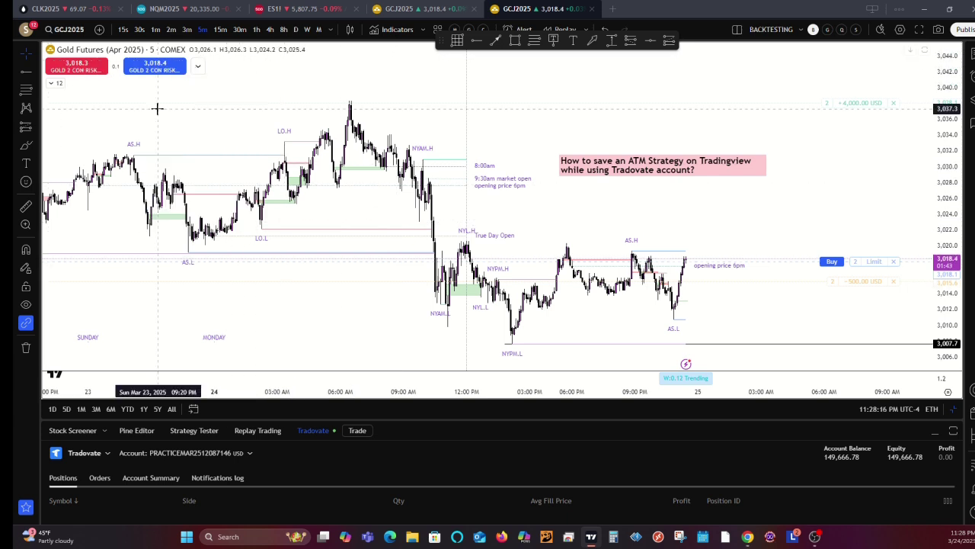
left_click(197, 66)
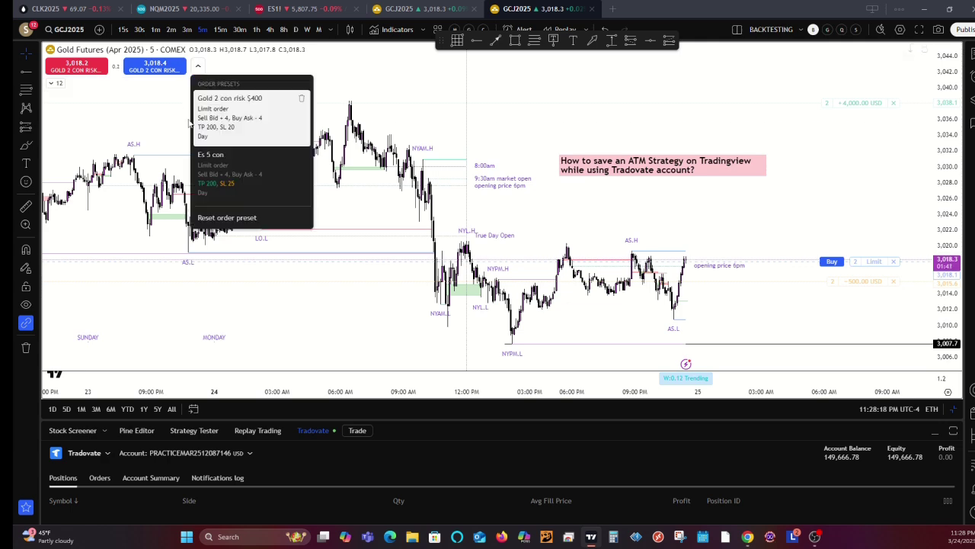
left_click(207, 160)
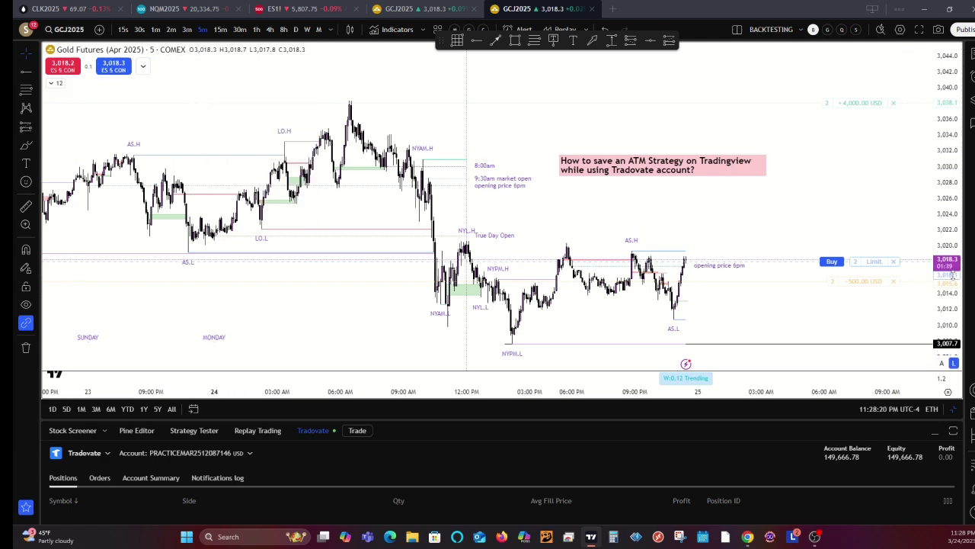
Move the draft buy limit price to 3,017.9 and its stop loss to 3,013.2 on the chart.
scroll(879, 246, "up", 3)
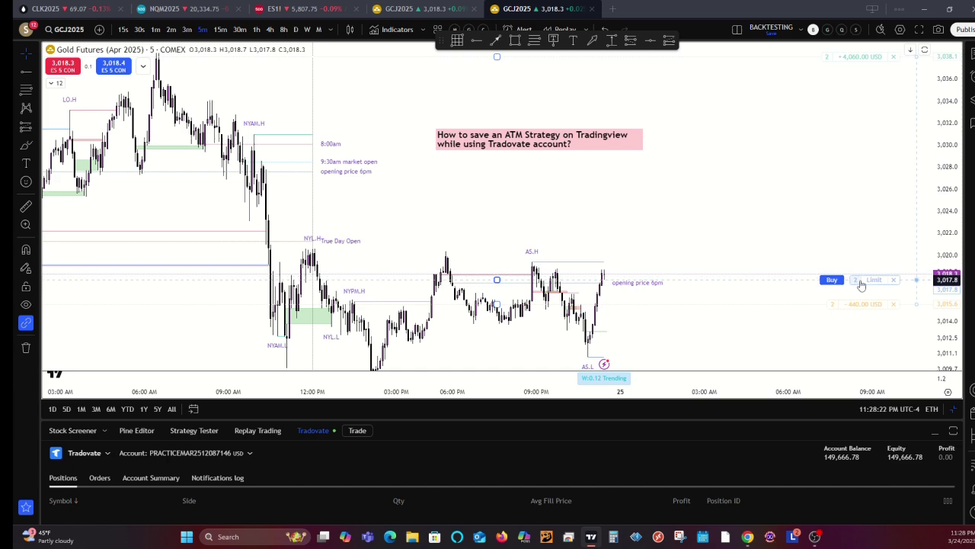
left_click_drag(855, 278, 859, 209)
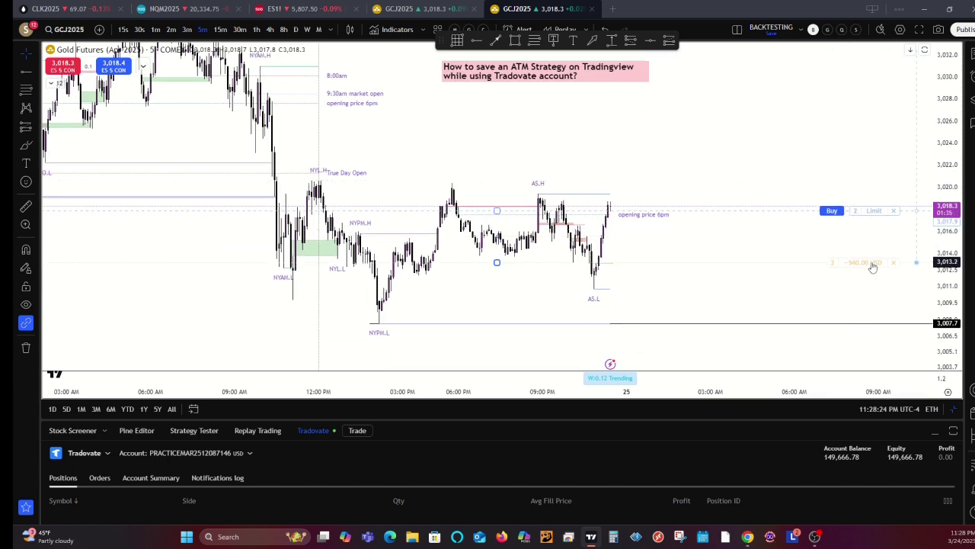
scroll(897, 223, "down", 3)
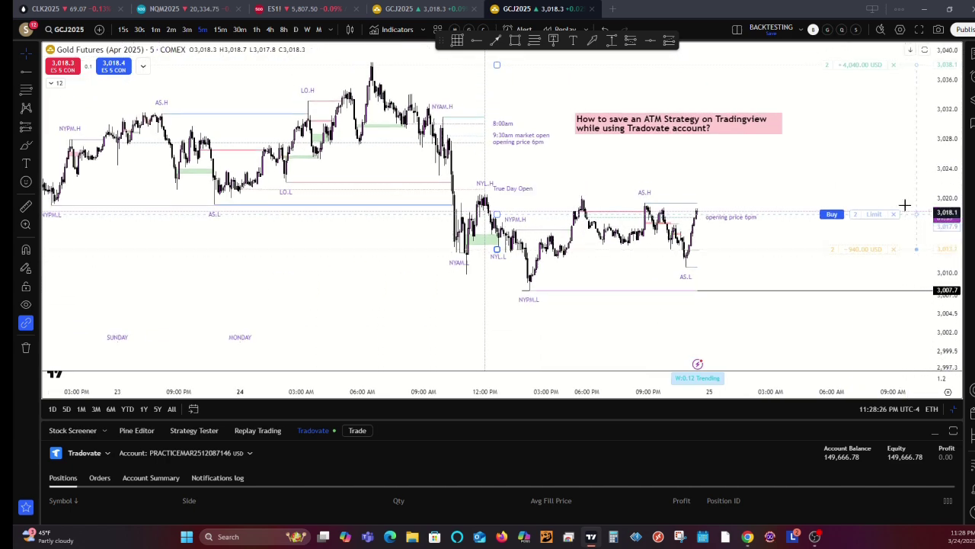
scroll(866, 213, "right", 3)
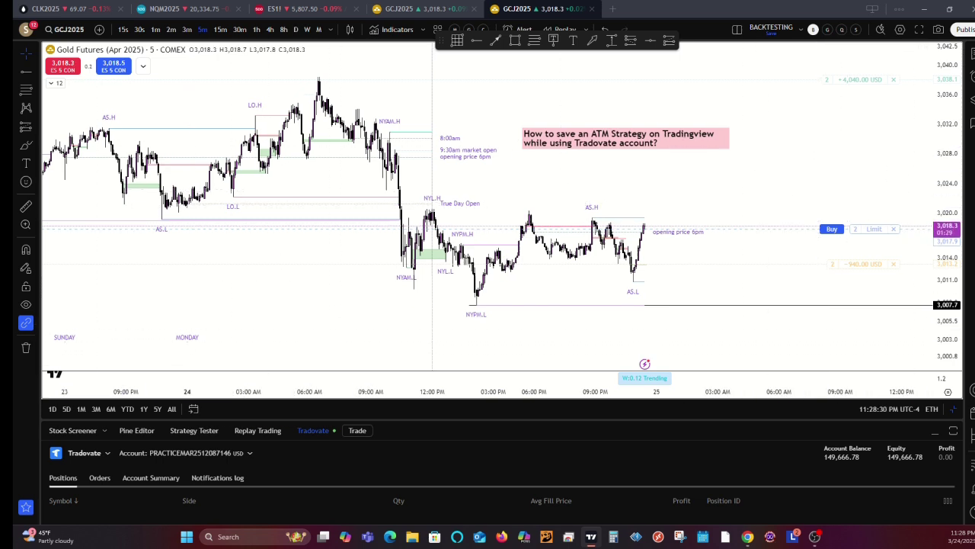
Enable instant orders placement in the chart's Trading settings and place a 2-unit gold buy limit order at 3,018.1.
right_click(690, 214)
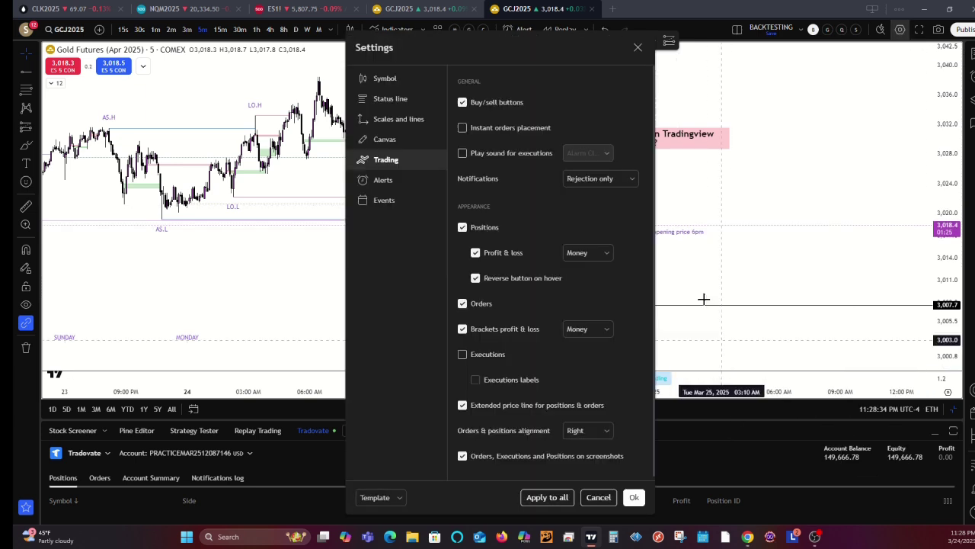
left_click(719, 454)
left_click(628, 497)
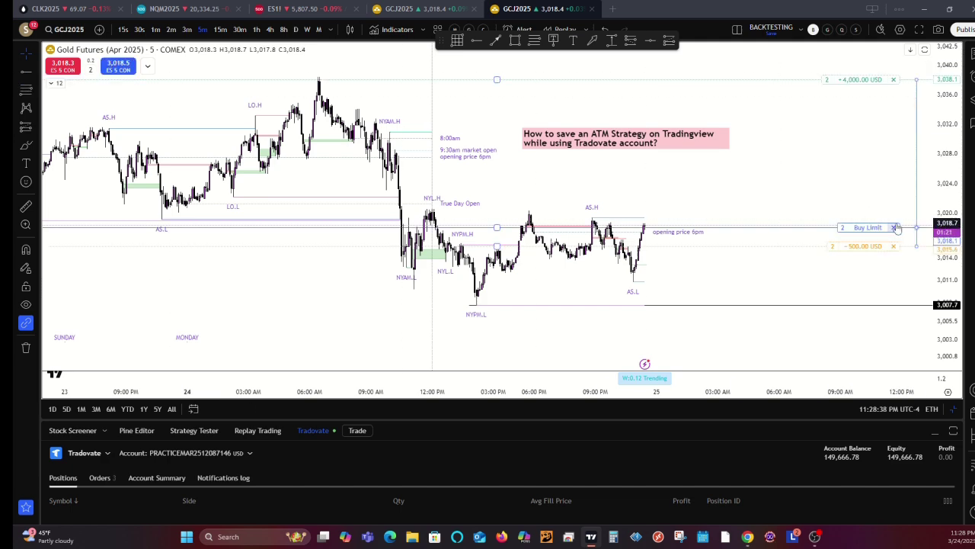
Check the instant orders placement option in the gold chart's Trading settings.
scroll(847, 168, "up", 3)
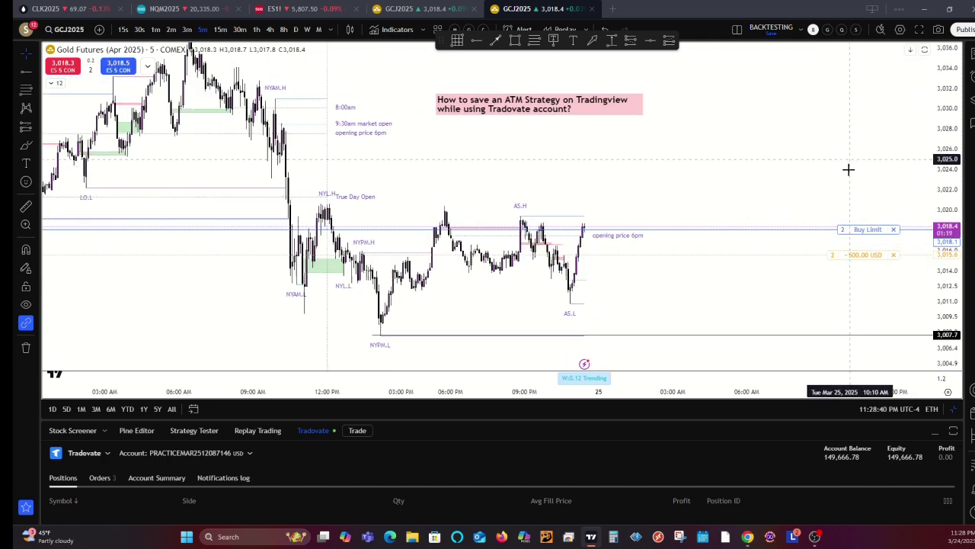
right_click(240, 249)
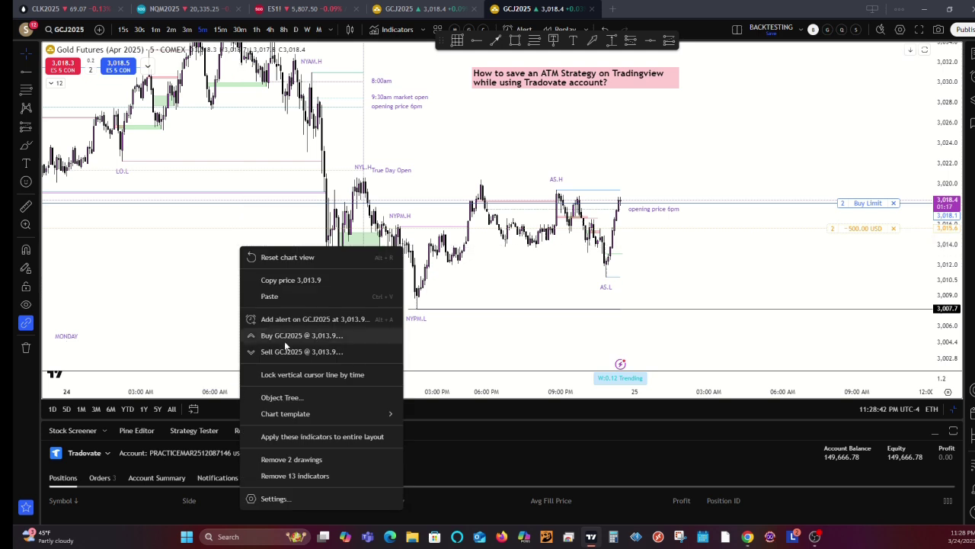
left_click(263, 496)
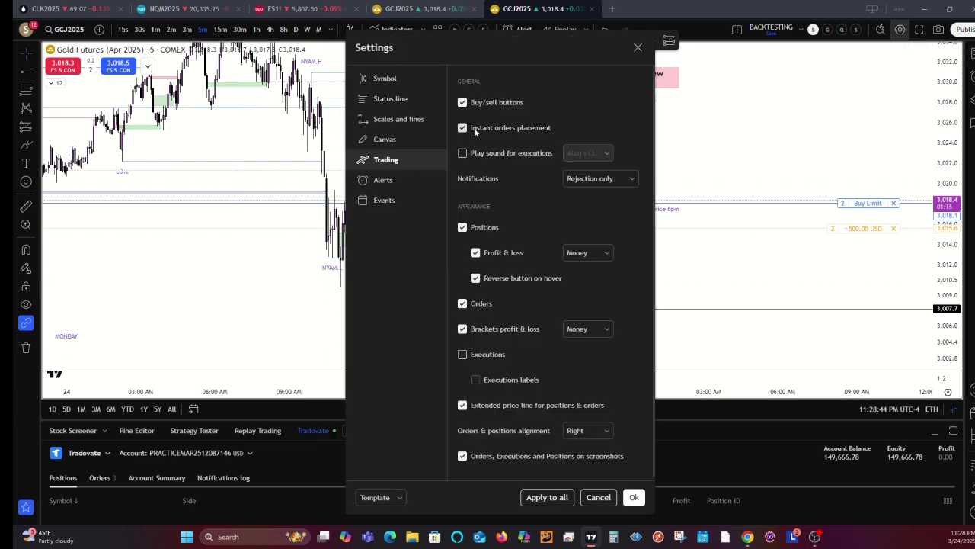
left_click(638, 47)
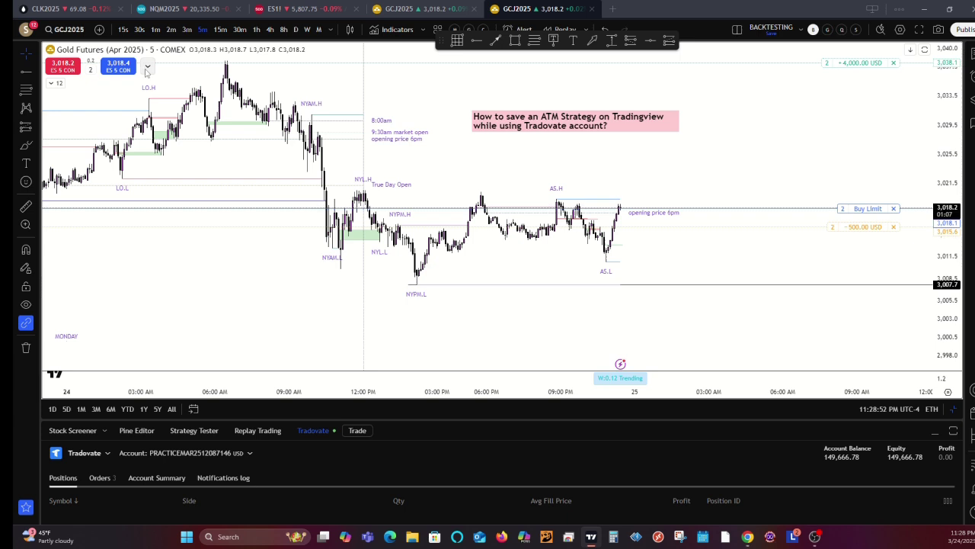
Review the saved order presets and the options of the pending gold buy limit order.
left_click(149, 68)
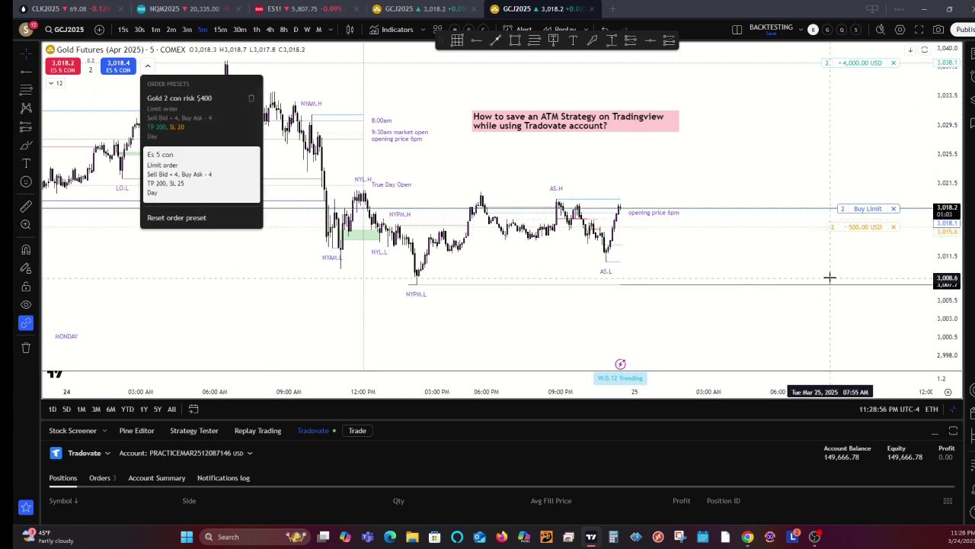
left_click(323, 71)
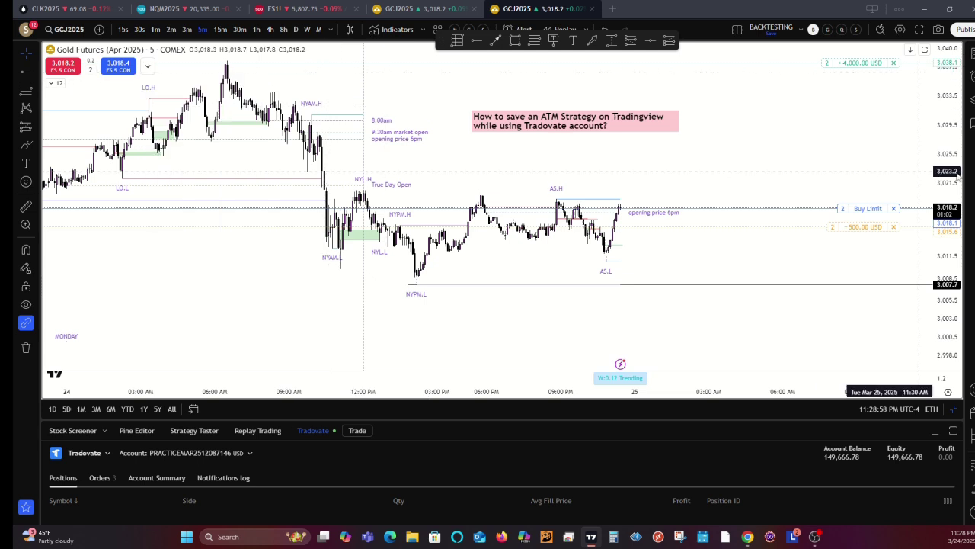
right_click(898, 212)
left_click(907, 252)
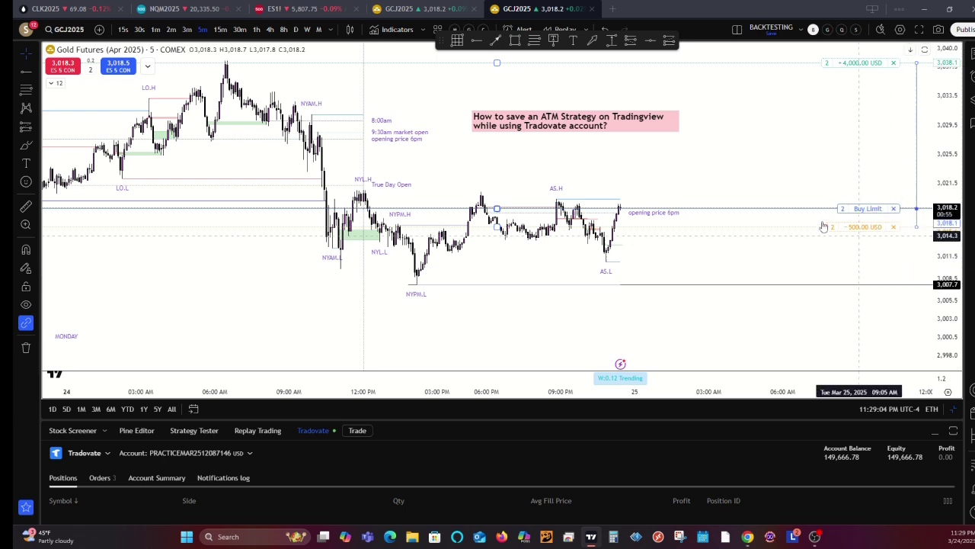